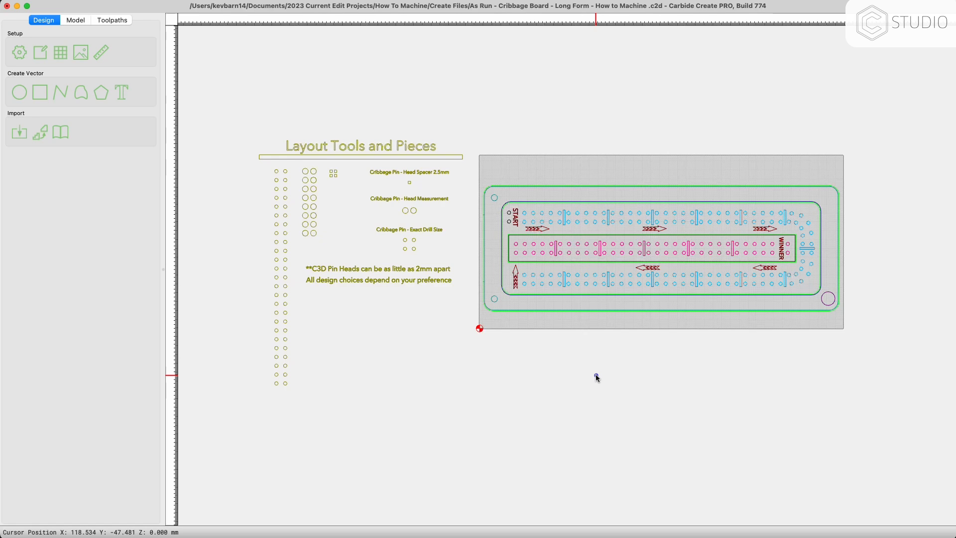
Open the layer list, look through the layers, and view the available colours for the Extra Art layer without changing it.
key(l)
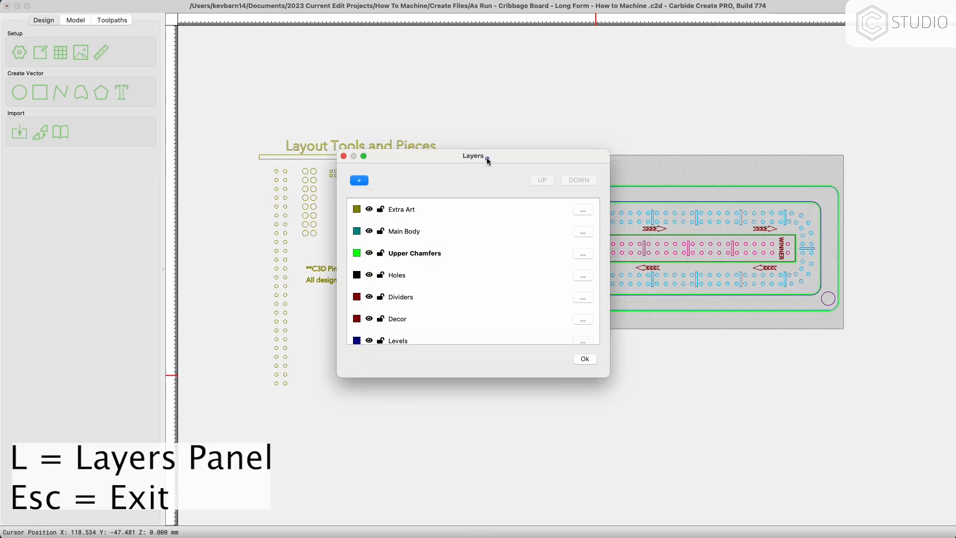
drag(486, 158, 614, 315)
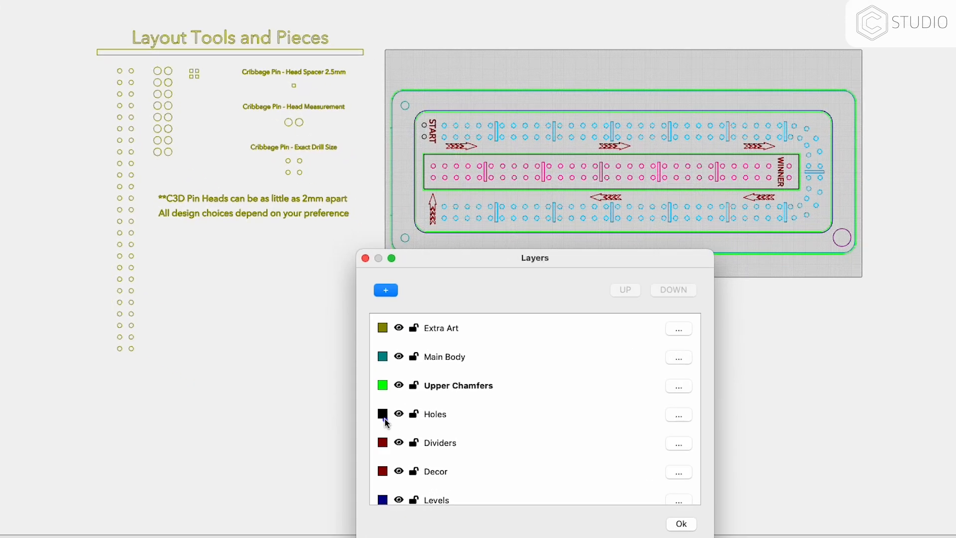
scroll(483, 436, down, 5)
scroll(492, 395, up, 4)
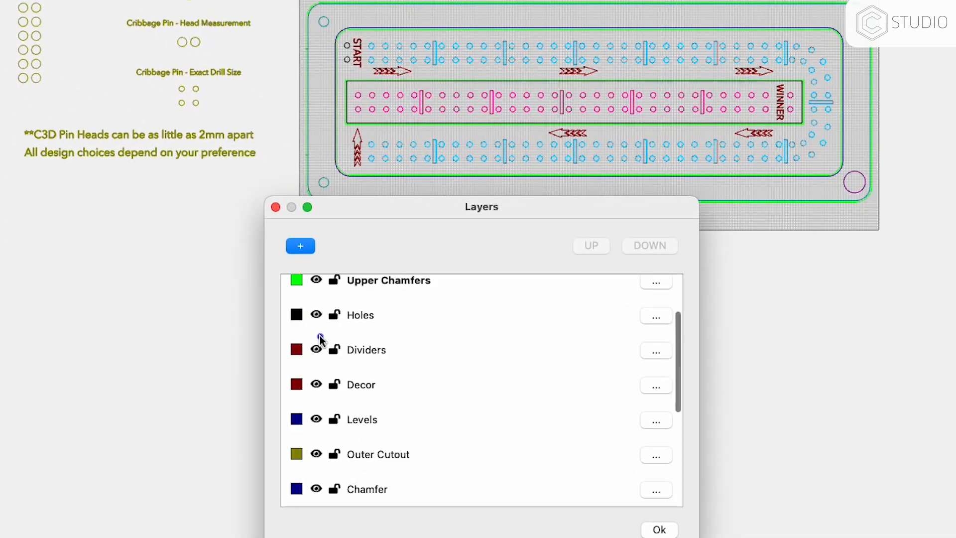
scroll(314, 329, up, 2)
click(296, 291)
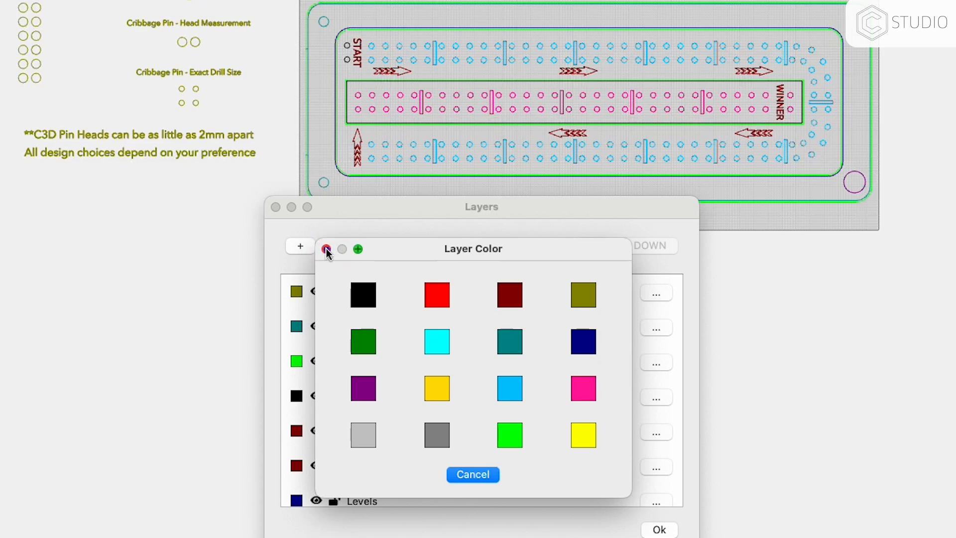
click(326, 249)
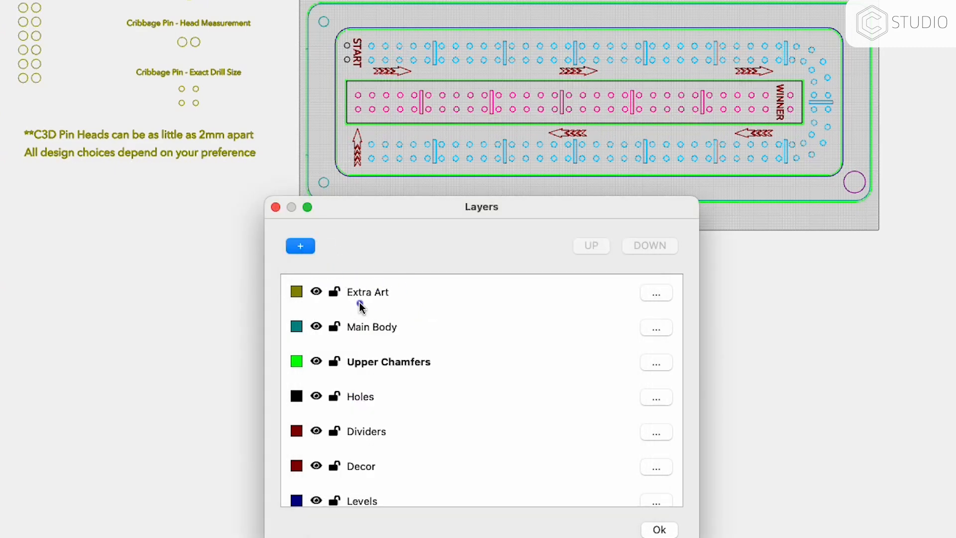
Try the visibility and lock toggles on the Extra Art layer.
click(317, 293)
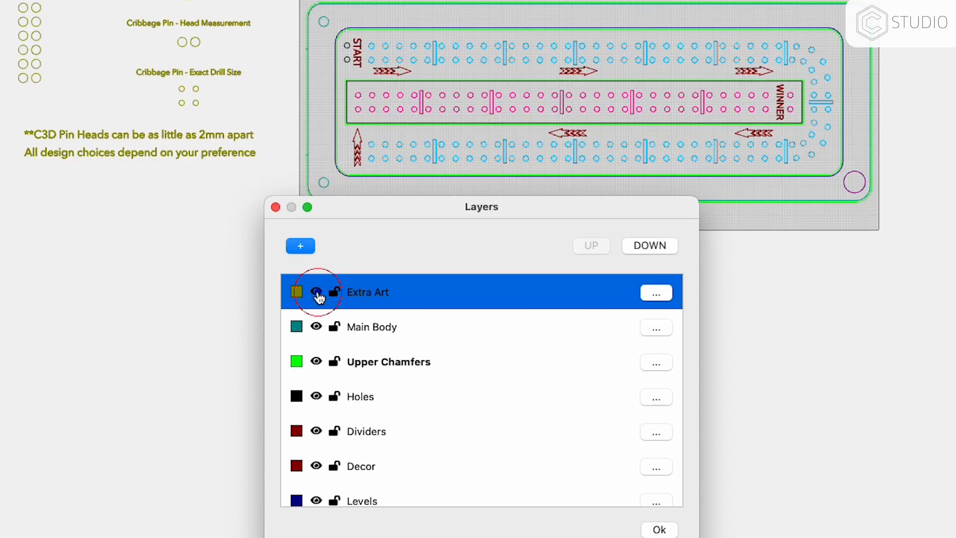
click(317, 292)
click(334, 290)
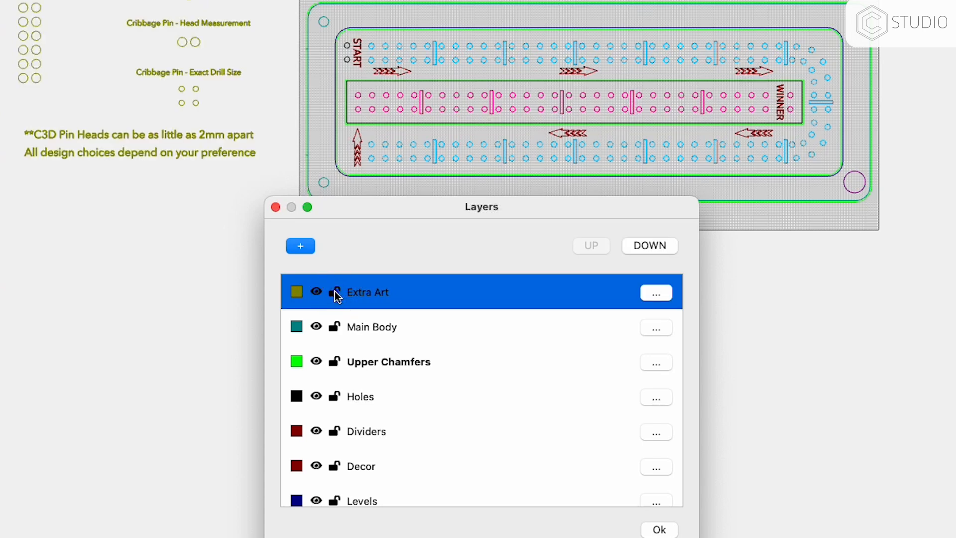
Make Extra Art the active layer, switching to Main Body and back to Extra Art.
click(662, 293)
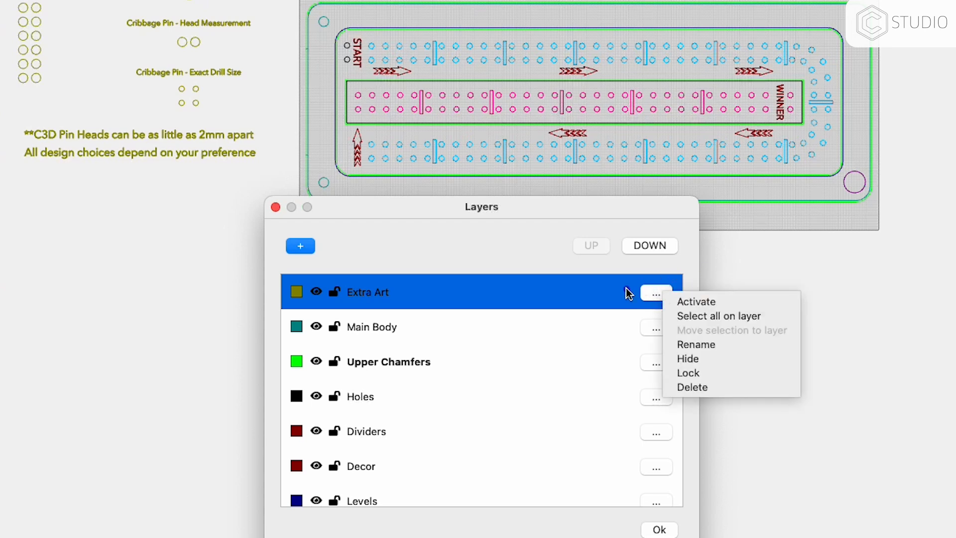
click(700, 301)
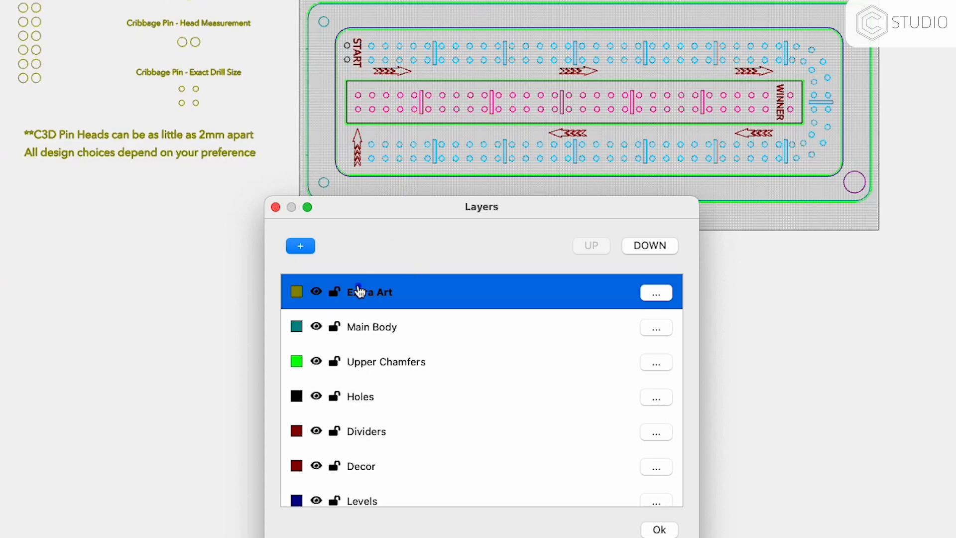
click(372, 334)
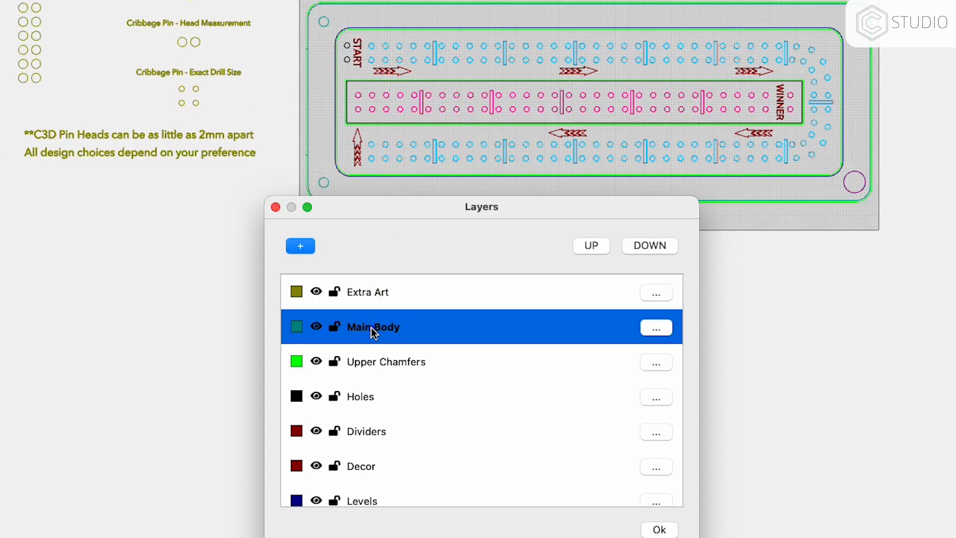
double_click(369, 291)
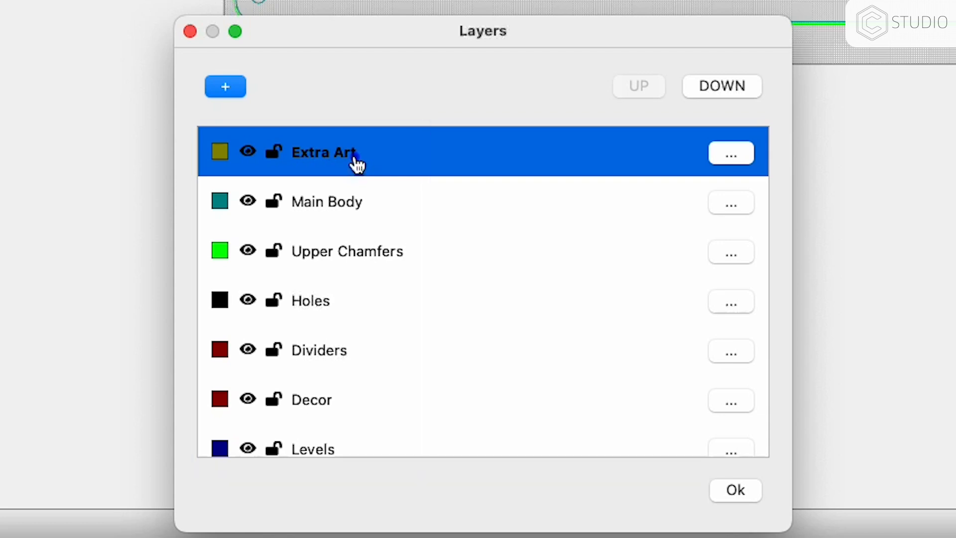
Select all vectors on the Extra Art layer, extend the selection to the cribbage board's peg holes, and close the layer list.
click(732, 153)
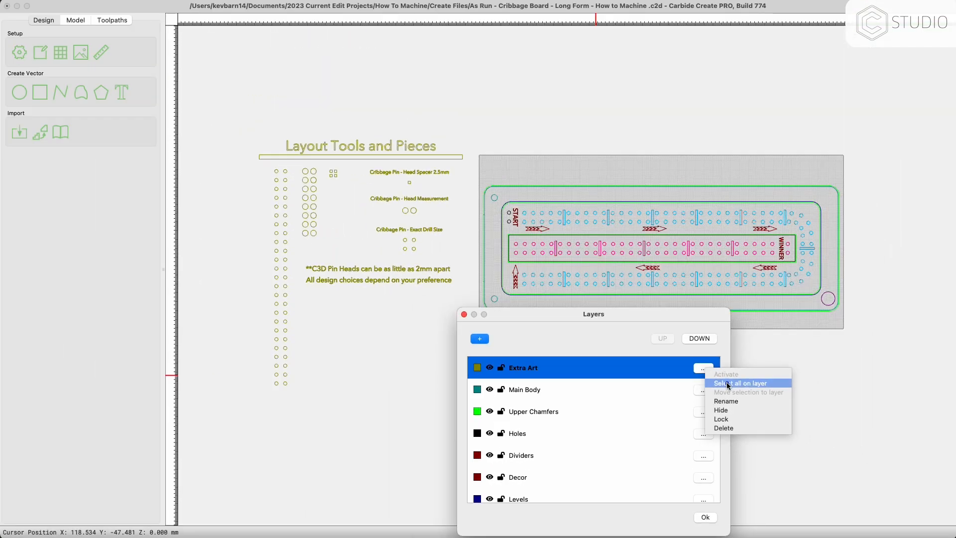
click(727, 383)
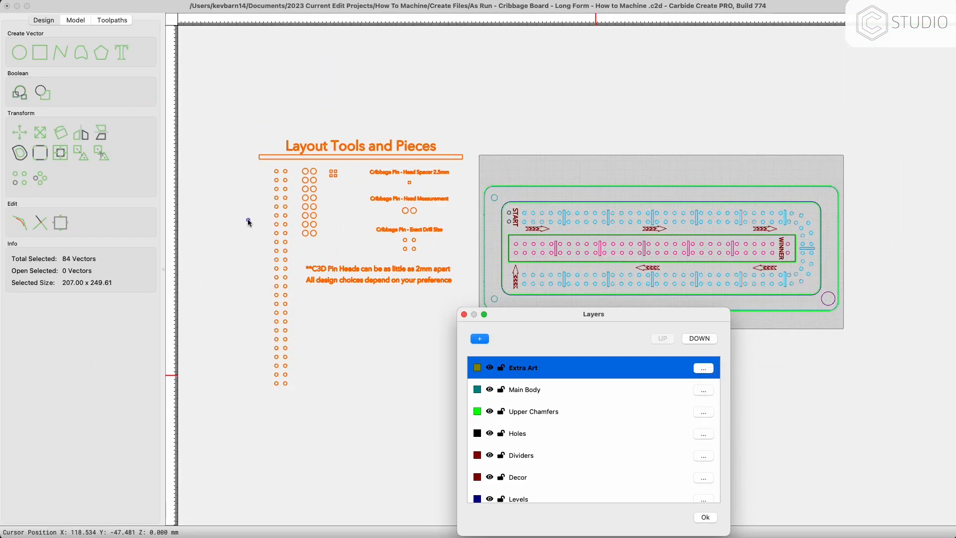
shift+click(688, 238)
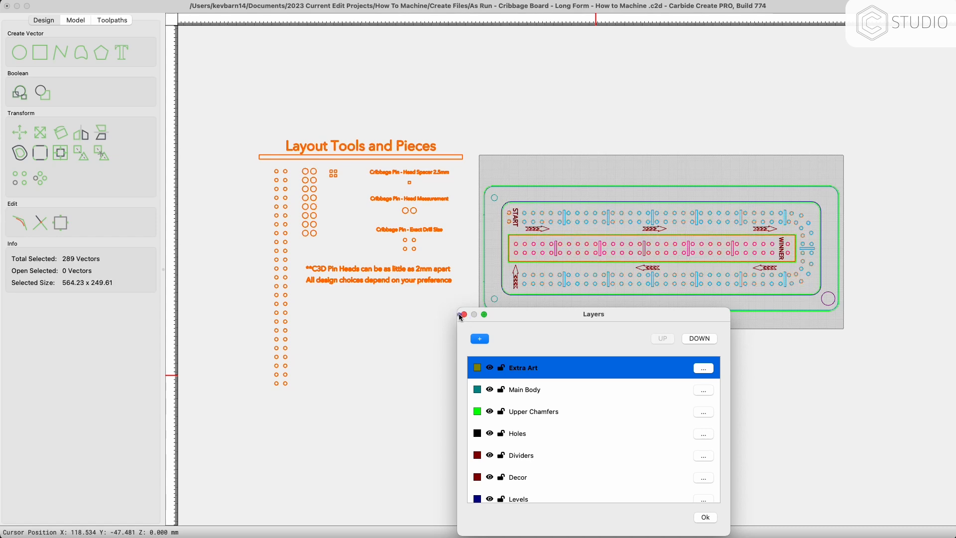
click(462, 315)
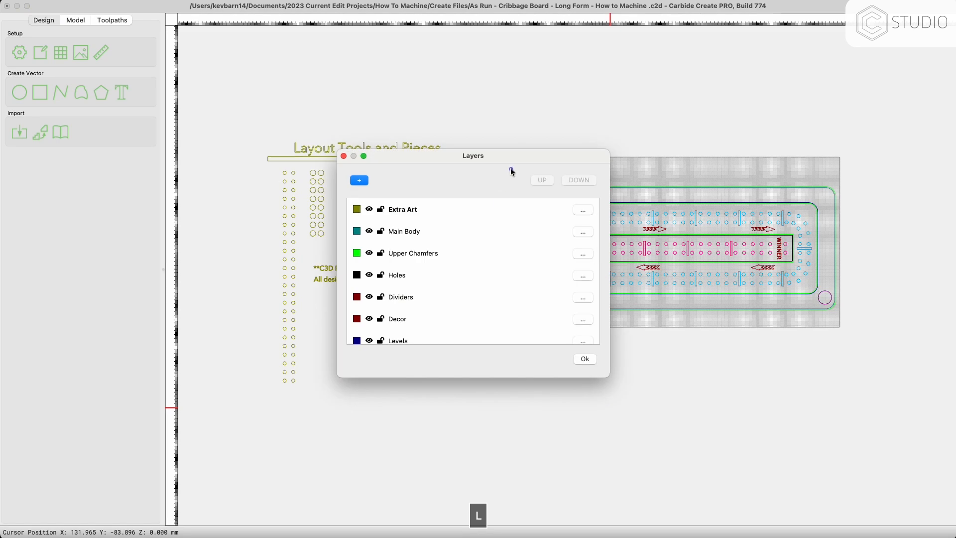
Select all vectors on the Extra Art, Main Body and Upper Chamfers layers together, and clear the selection.
drag(510, 169, 637, 337)
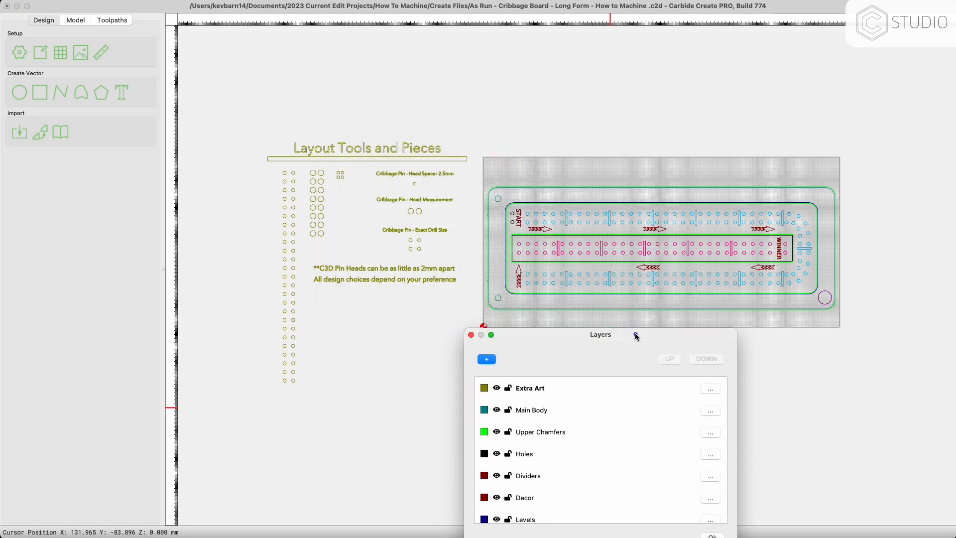
click(715, 390)
click(742, 400)
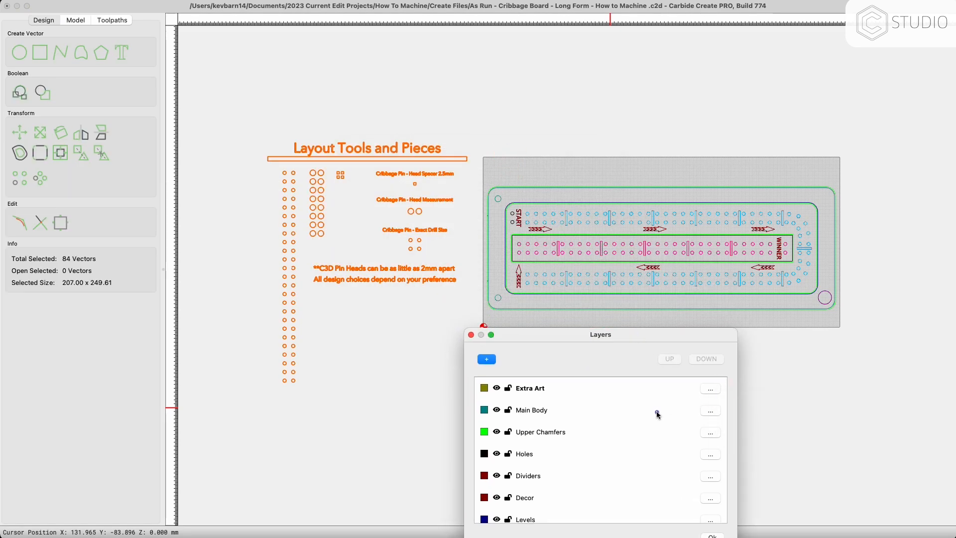
click(707, 411)
click(714, 425)
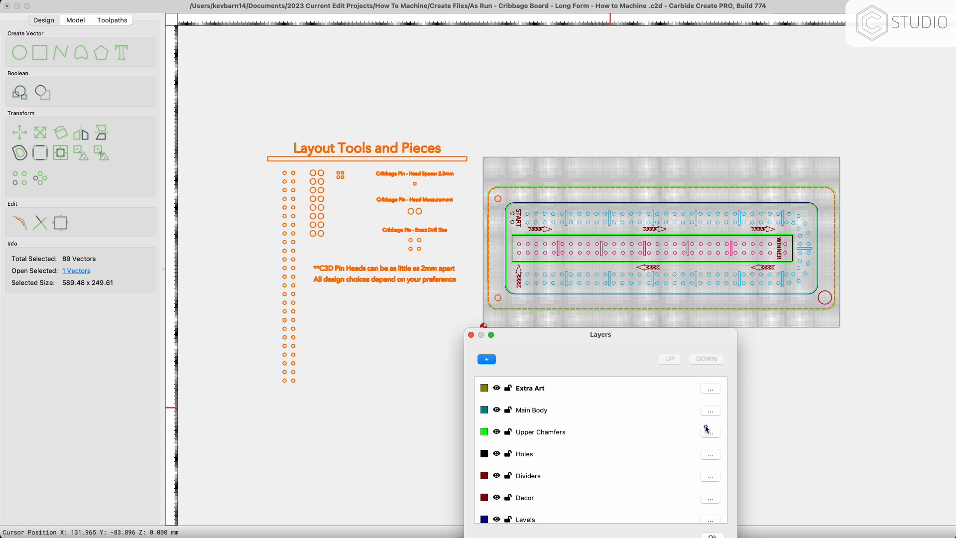
click(708, 431)
click(722, 448)
click(471, 335)
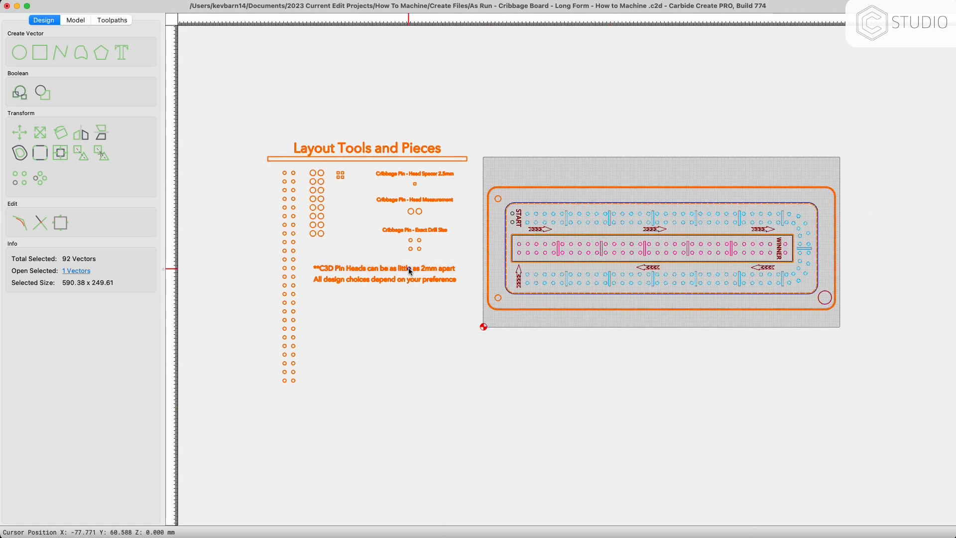
click(575, 359)
key(l)
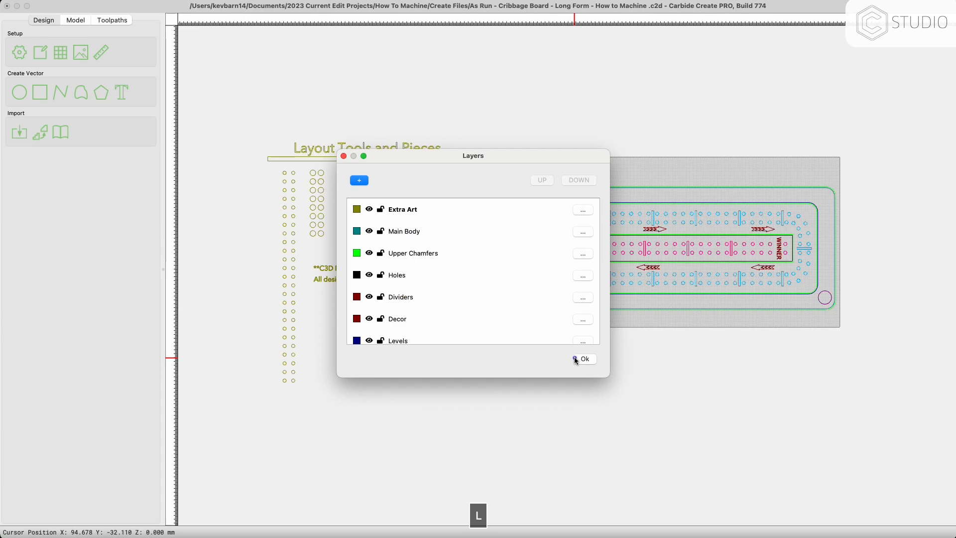
key(Escape)
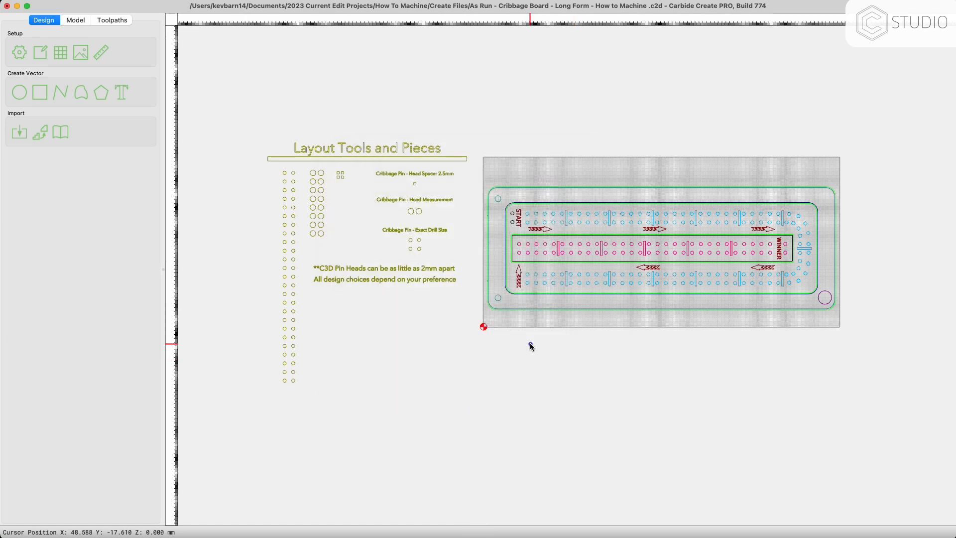
Open the Chamfer toolpath in the Top Board Features group for editing.
click(125, 20)
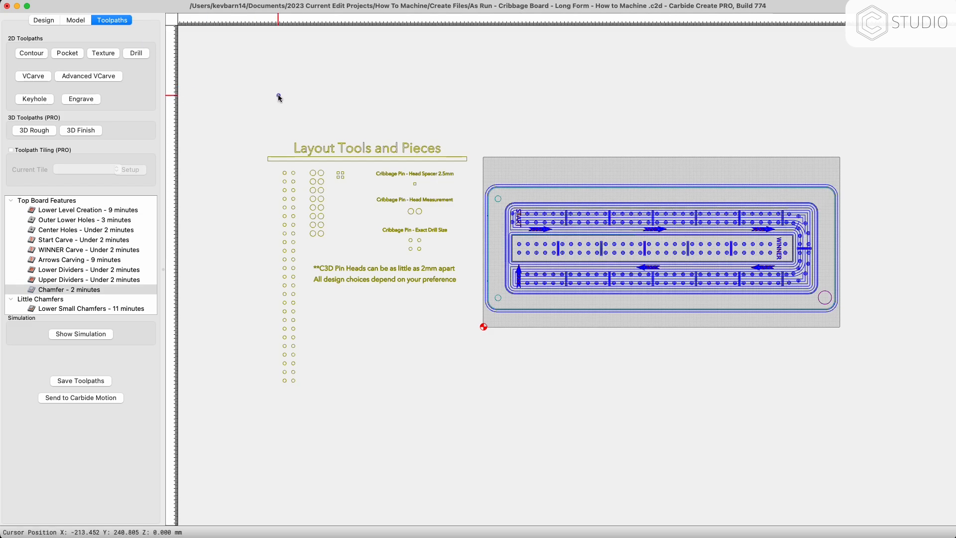
click(68, 290)
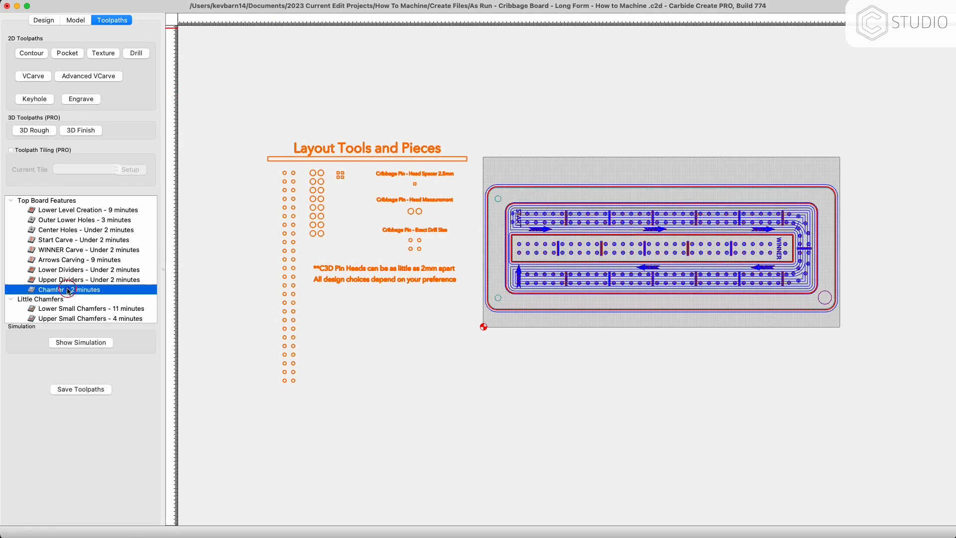
double_click(68, 290)
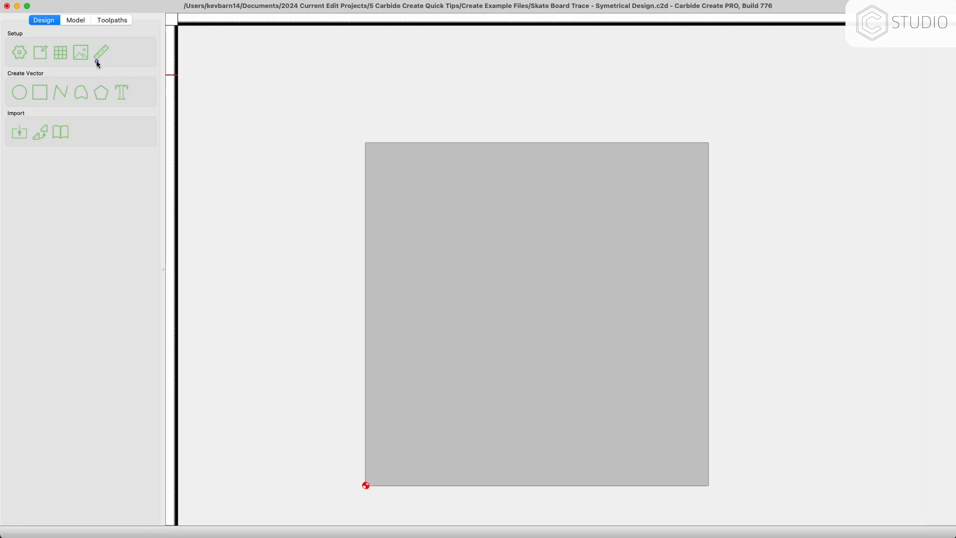
Show the skateboard background image behind the stock.
click(79, 54)
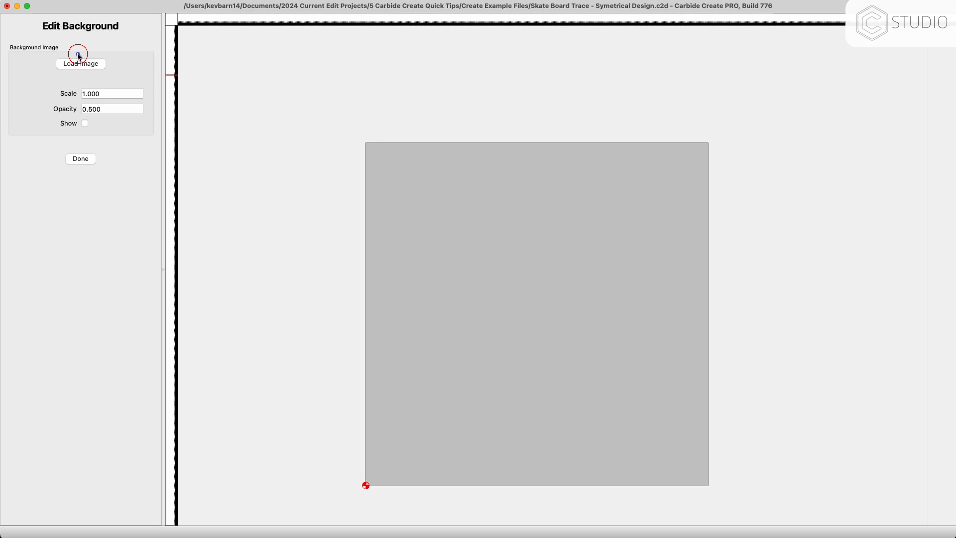
click(84, 123)
click(84, 159)
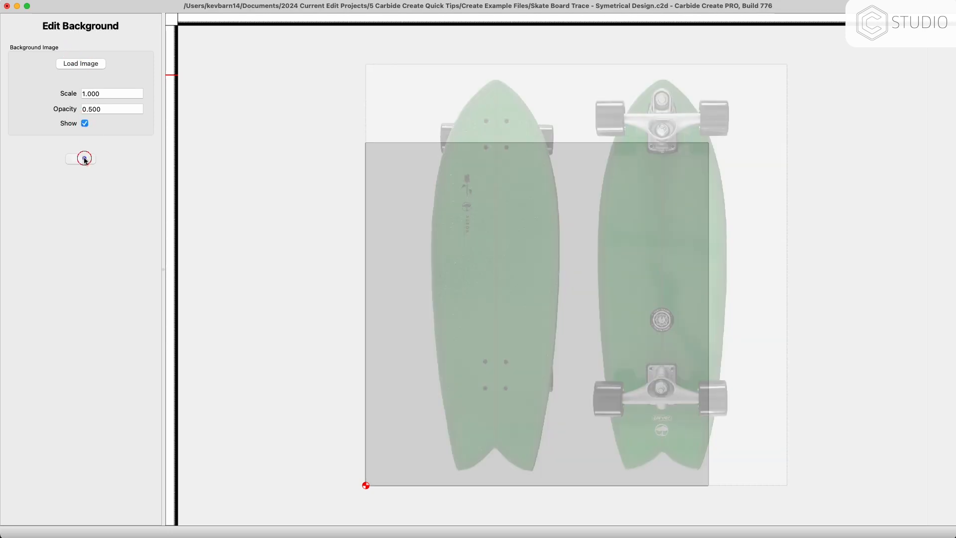
Start a polyline at the nose tip of the left skateboard and trace down the upper part of its left edge.
scroll(564, 247, up, 2)
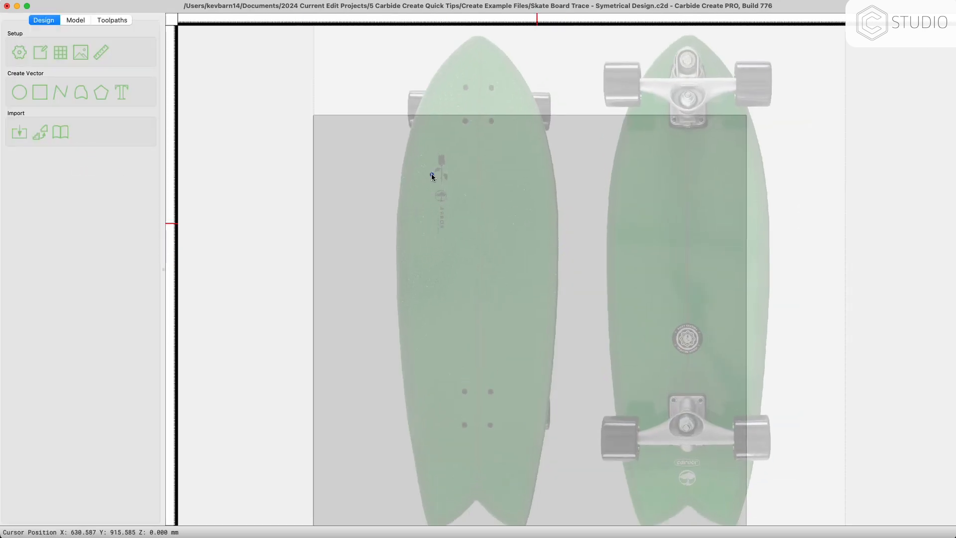
click(55, 90)
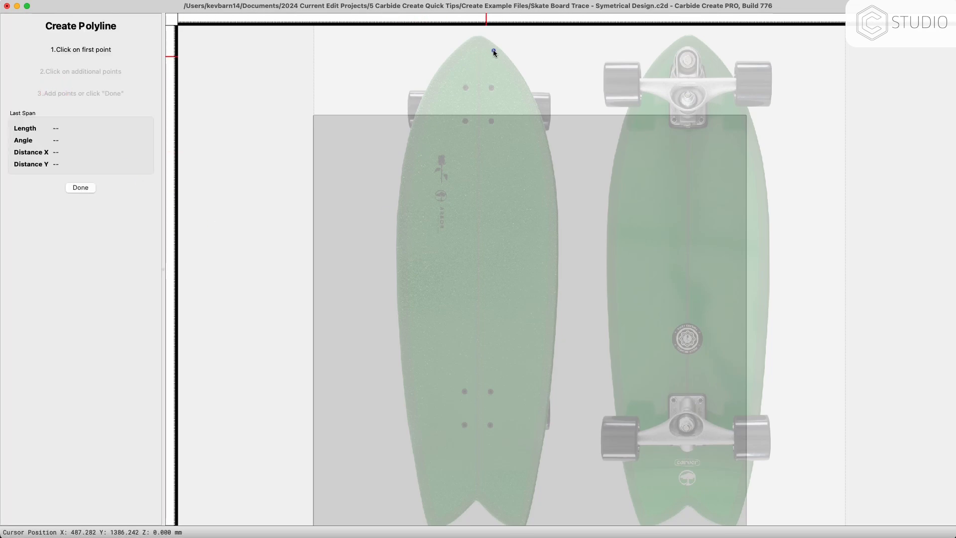
scroll(480, 36, up, 5)
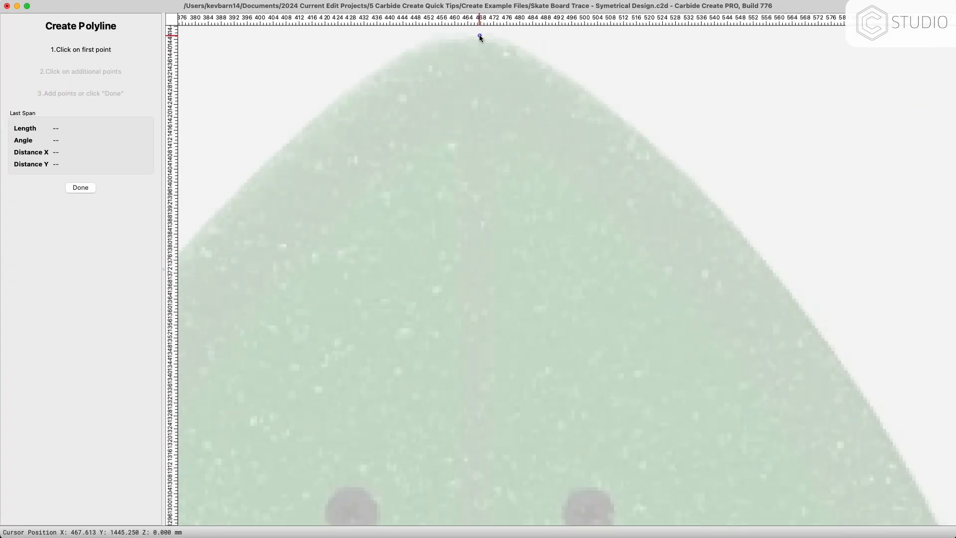
click(465, 37)
click(432, 38)
click(194, 232)
middle_drag(194, 232, 459, 80)
click(397, 136)
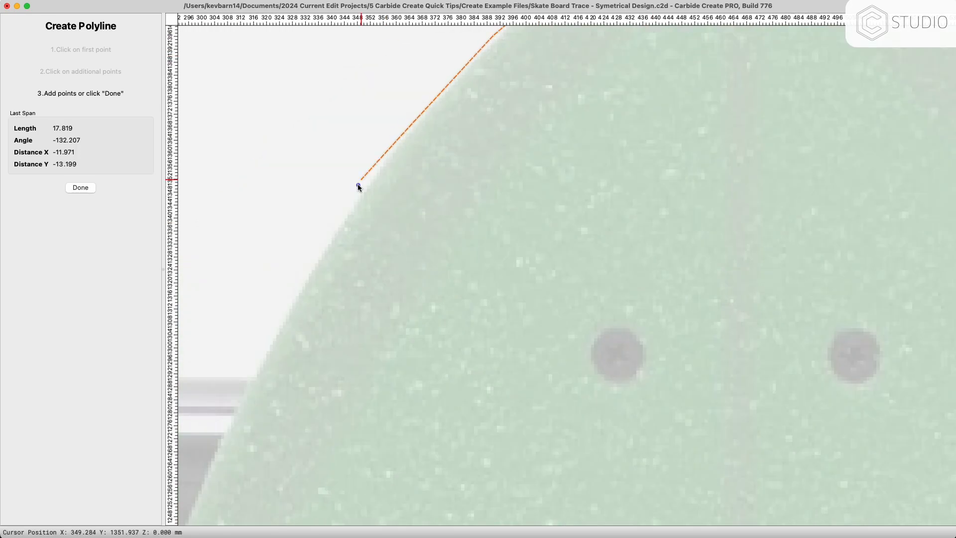
click(358, 180)
Continue the polyline down the long left side of the skateboard towards the tail.
middle_drag(199, 448, 505, 74)
click(470, 145)
click(431, 319)
middle_drag(433, 398, 470, 89)
click(455, 351)
click(448, 426)
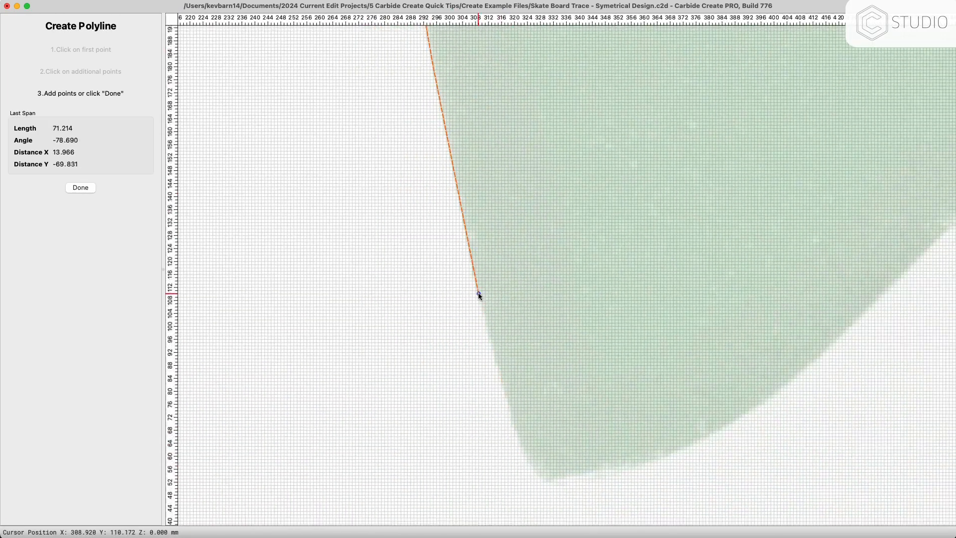
Trace around the left tail tip to the centre notch and finish the half-outline polyline, about 230 by 1392 mm.
click(478, 292)
click(516, 433)
click(529, 468)
click(553, 483)
key(Return)
scroll(476, 37, down, 5)
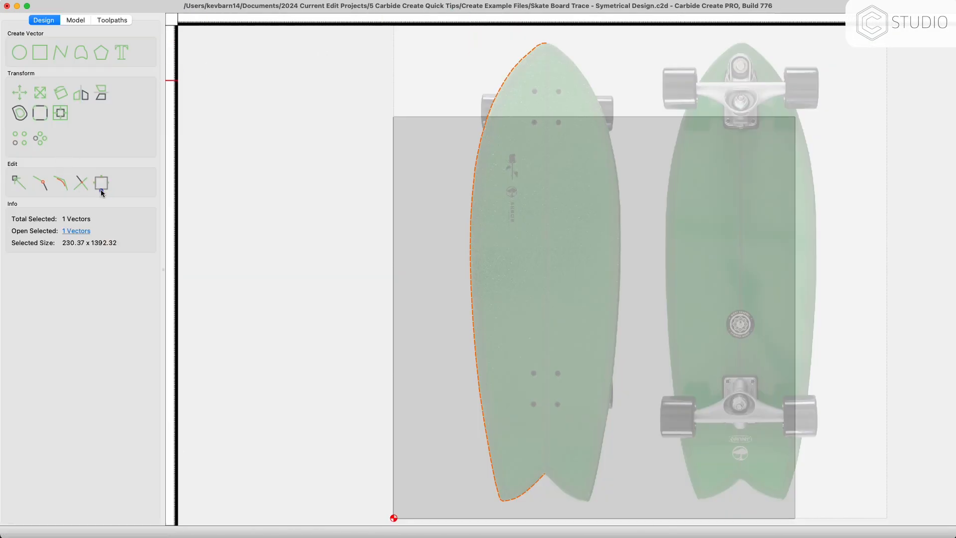
Edit the outline's nodes and move the third node from the nose tip to about X 424, Y 1427 mm on the board edge.
click(19, 181)
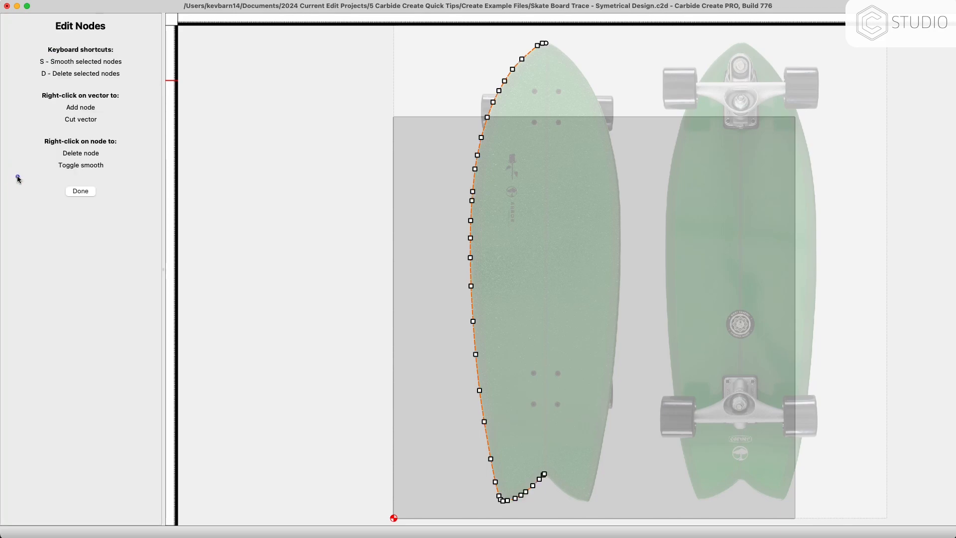
scroll(522, 48, up, 8)
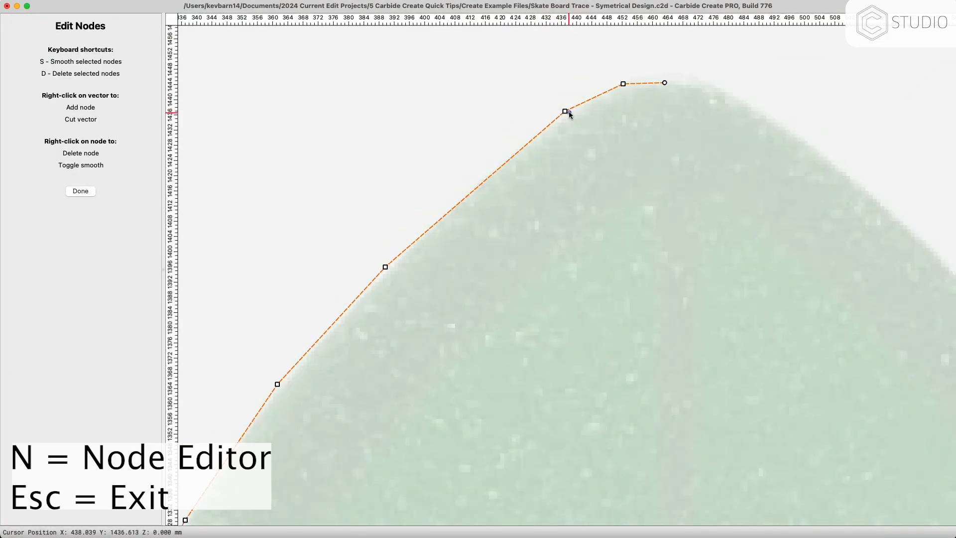
drag(566, 112, 517, 149)
scroll(516, 148, down, 5)
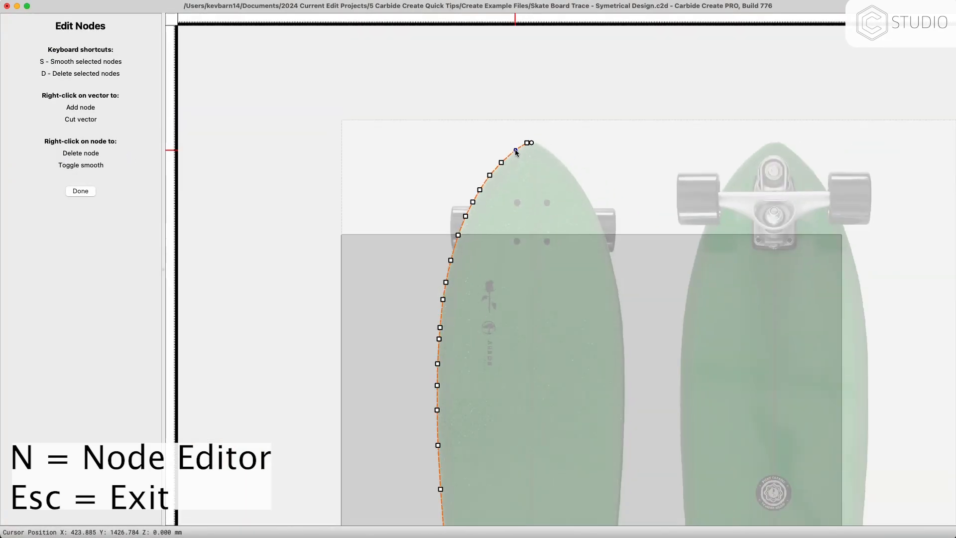
Smooth all nodes of the traced half outline, including the remaining ones at the nose tip.
scroll(515, 273, down, 3)
drag(354, 121, 542, 499)
key(s)
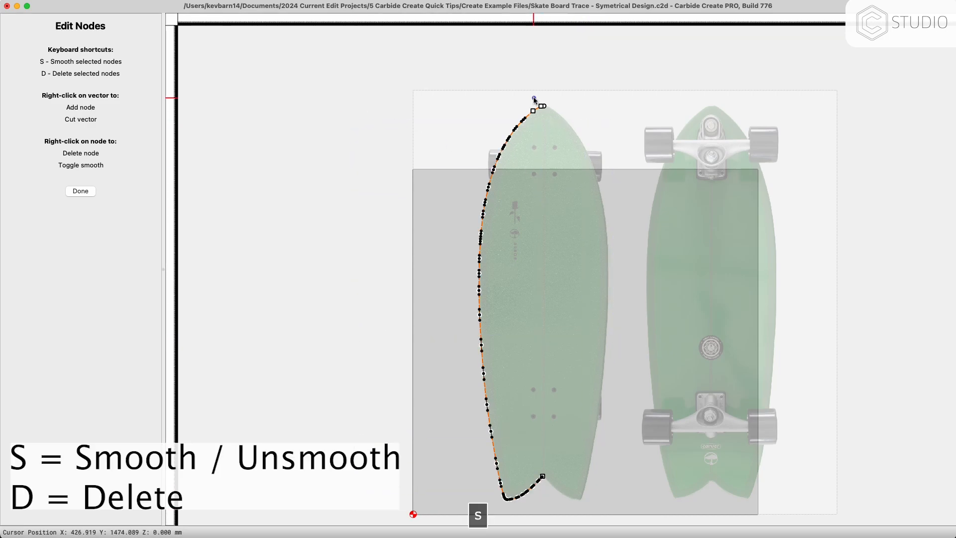
scroll(537, 106, up, 5)
scroll(537, 110, up, 5)
drag(486, 79, 616, 242)
key(s)
Reopen the half outline's nodes at the tail and pick the node midway along the curve between tail tip and notch.
scroll(572, 211, down, 3)
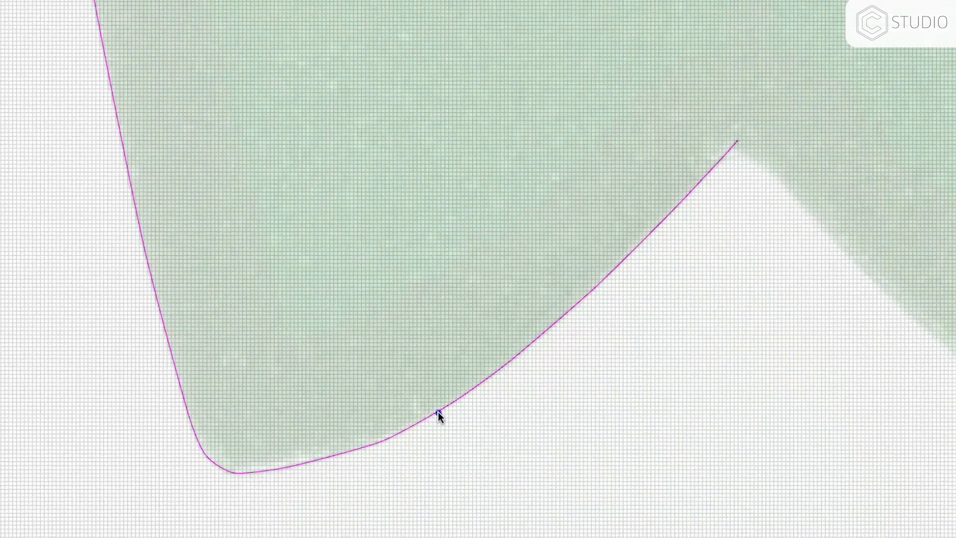
double_click(438, 411)
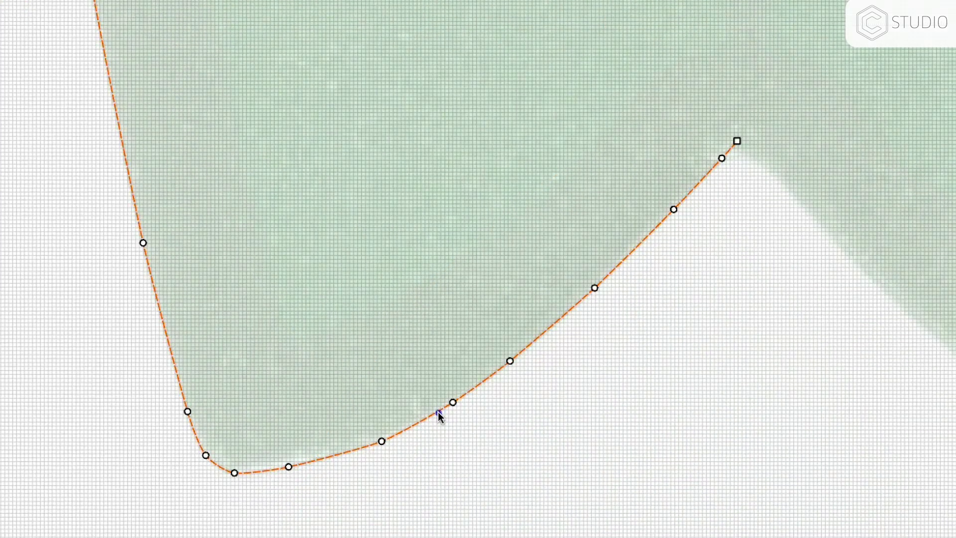
click(382, 441)
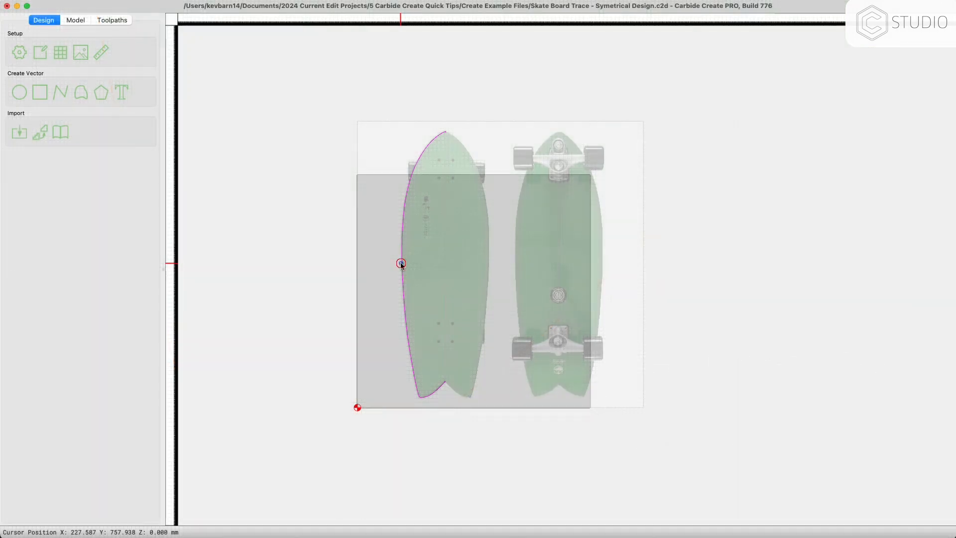
Duplicate the smoothed half outline and mirror the copy horizontally to form the board's other side.
click(401, 265)
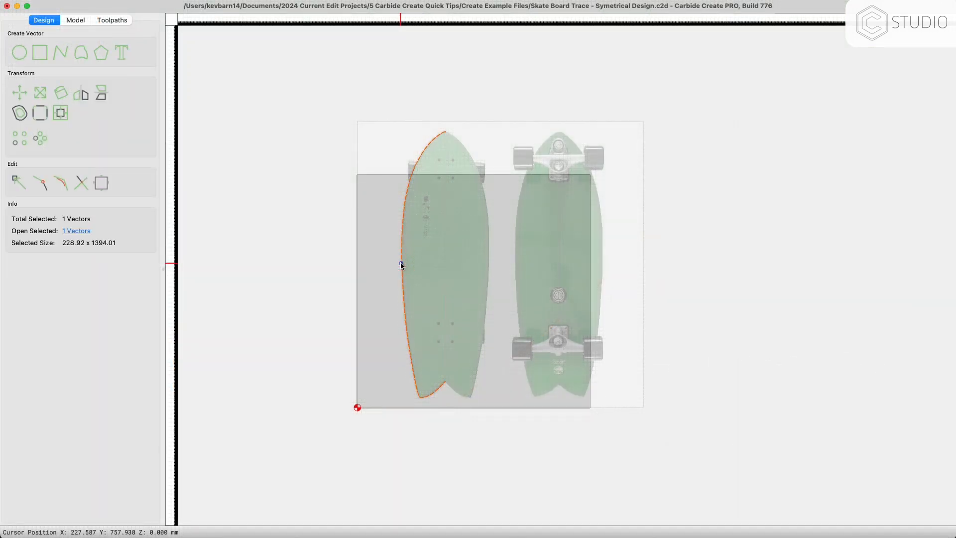
key(super+c)
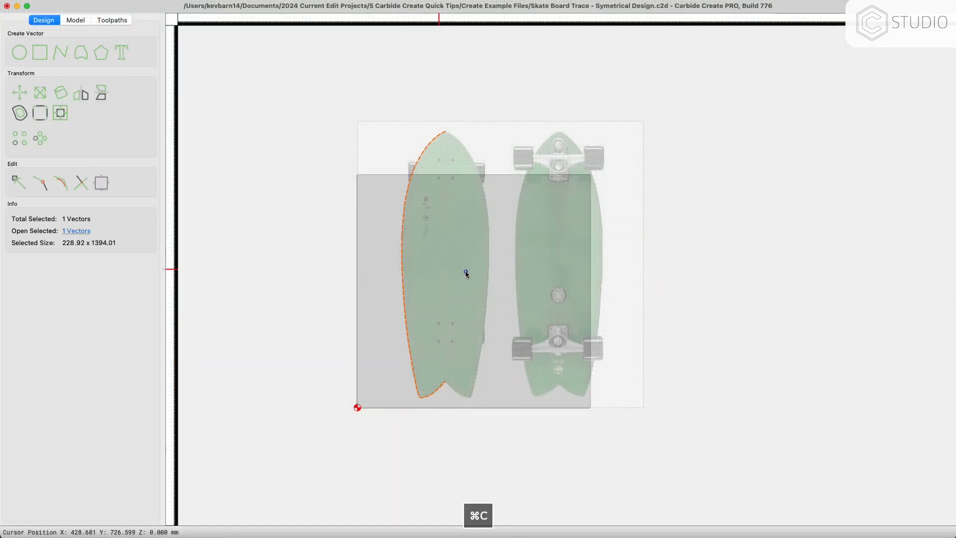
key(super+v)
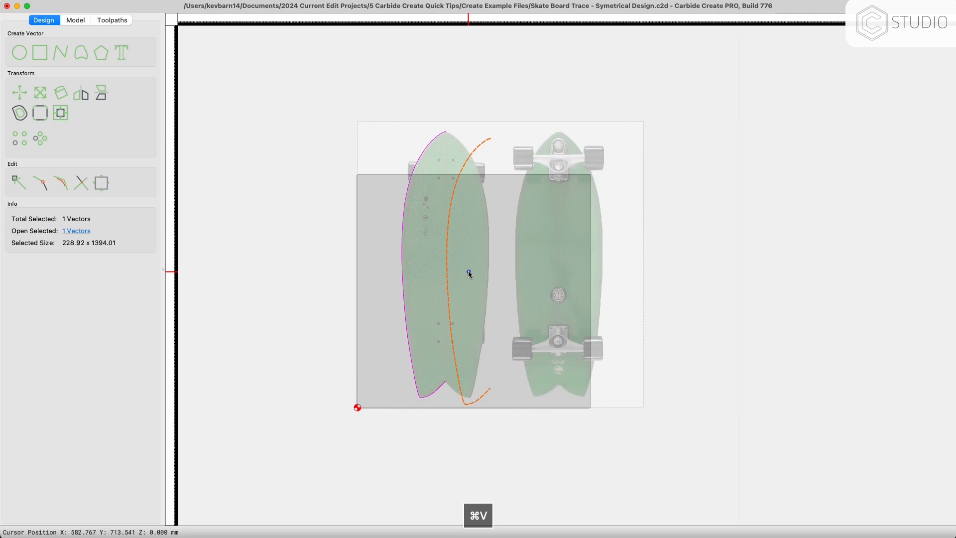
click(82, 95)
Move the mirrored half so its notch end meets the original half's end at the tail.
scroll(461, 366, up, 10)
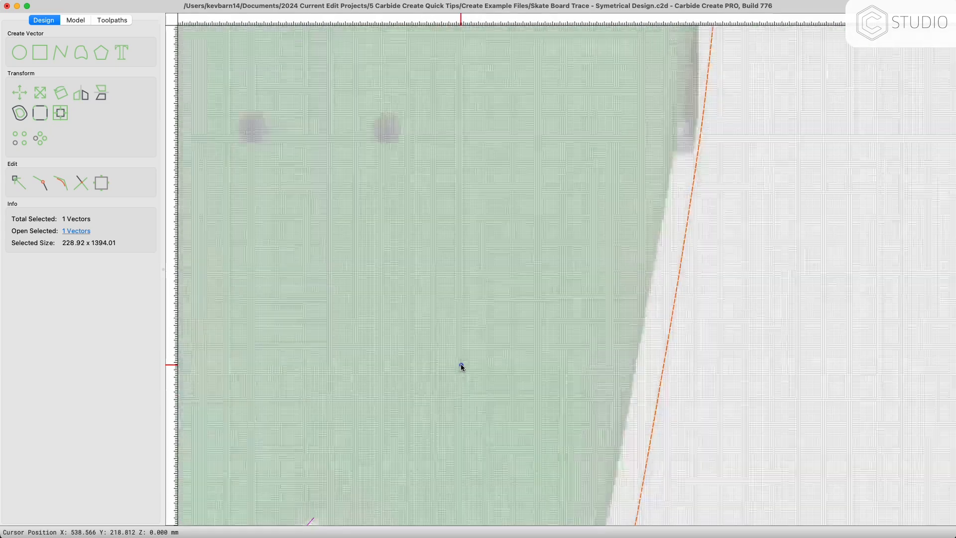
scroll(461, 366, down, 10)
scroll(442, 256, up, 5)
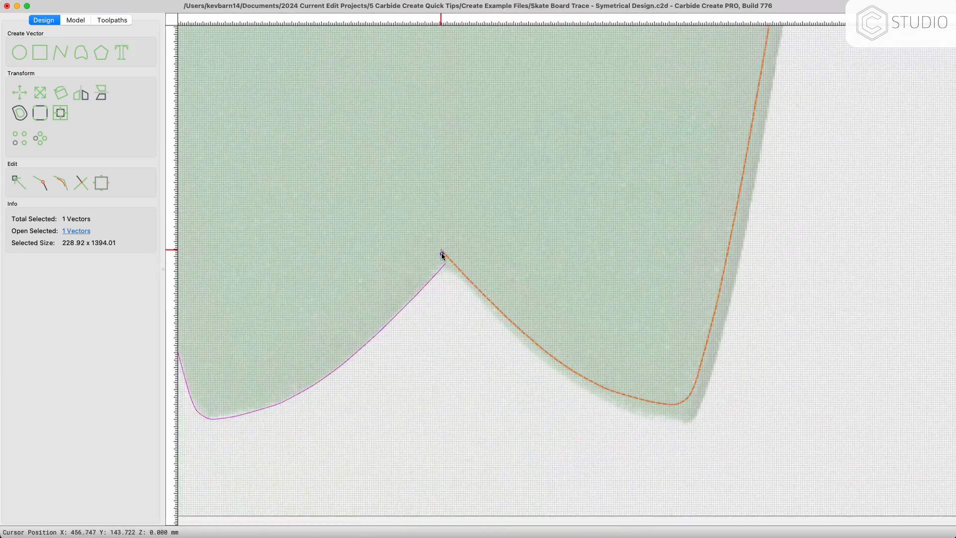
scroll(530, 232, down, 10)
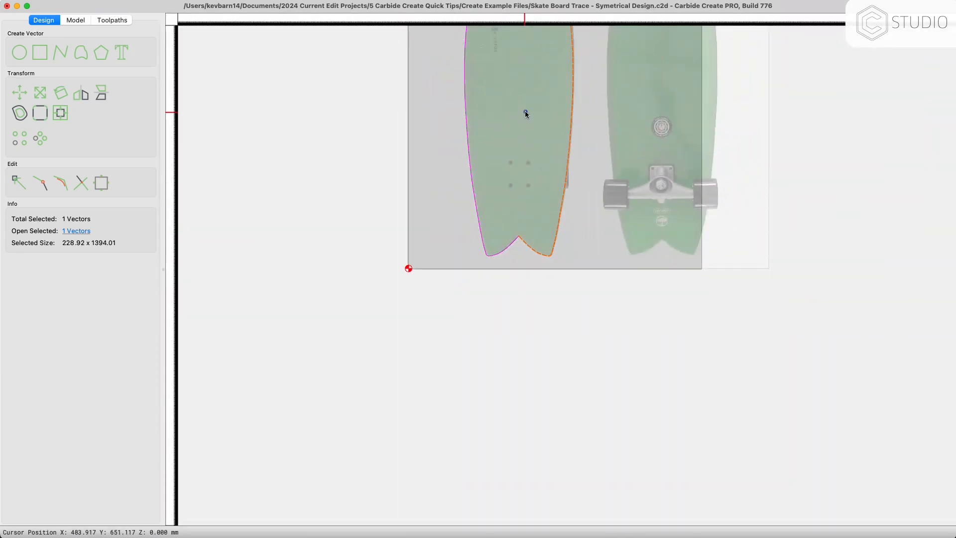
Select both half outlines and trim their two overlapping ends beyond the crossing at the nose tip.
middle_drag(524, 113, 513, 373)
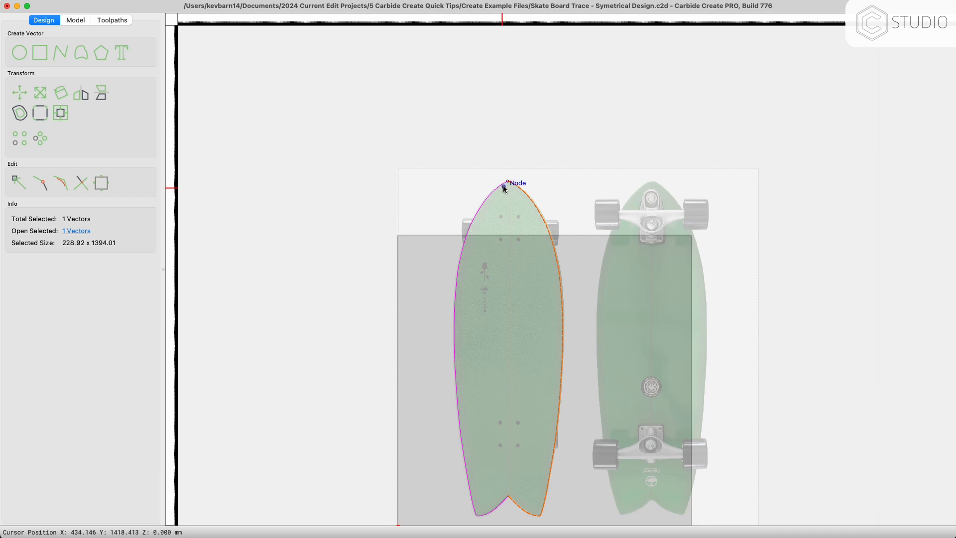
scroll(503, 186, up, 8)
shift+click(632, 82)
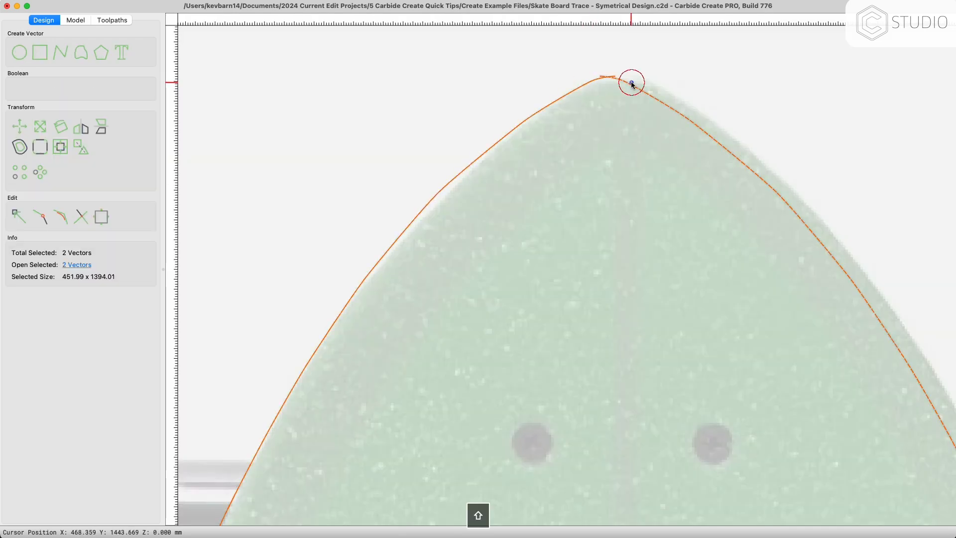
click(86, 217)
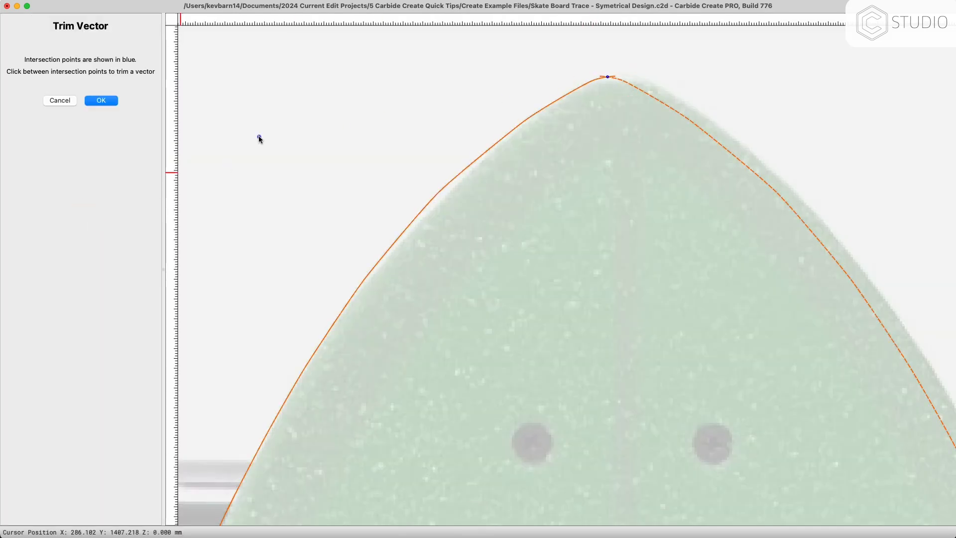
scroll(615, 82, up, 6)
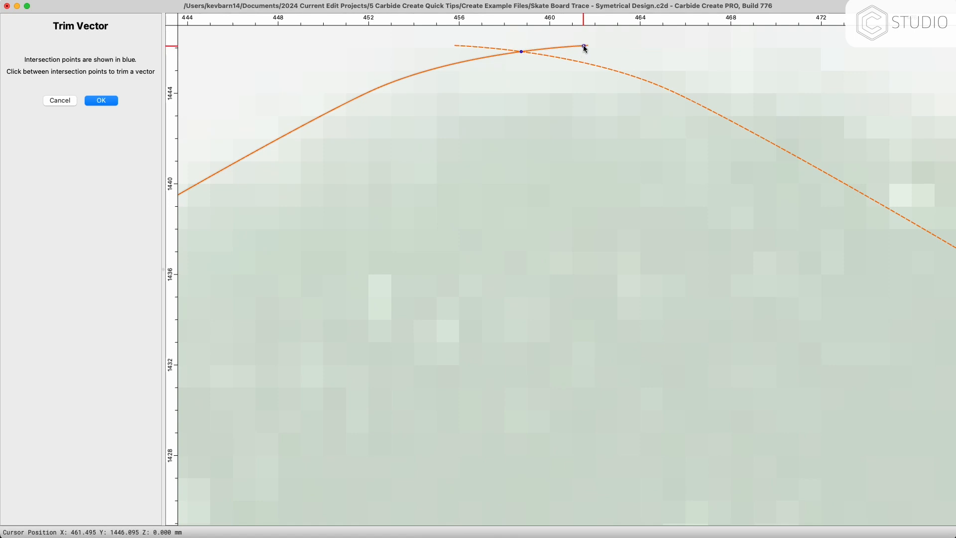
click(582, 47)
click(495, 48)
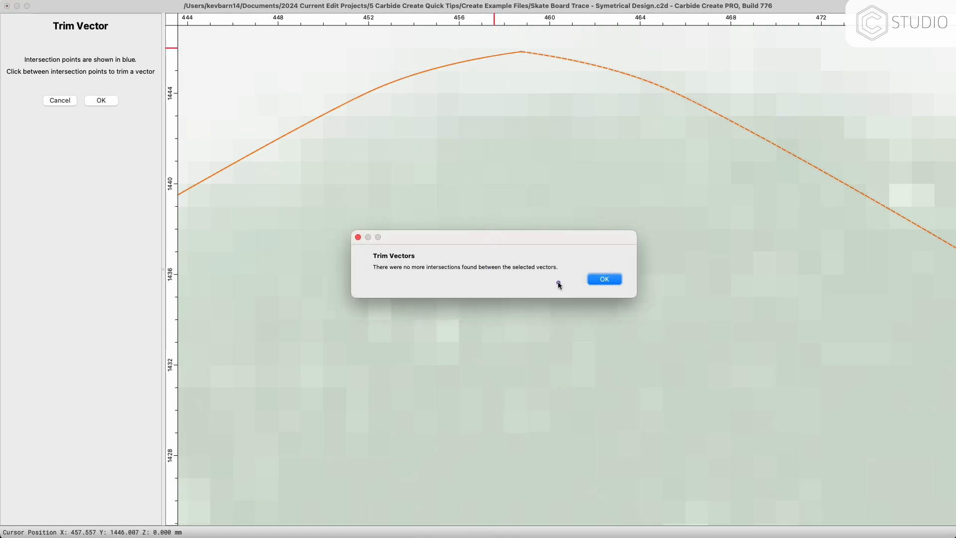
click(605, 280)
click(98, 100)
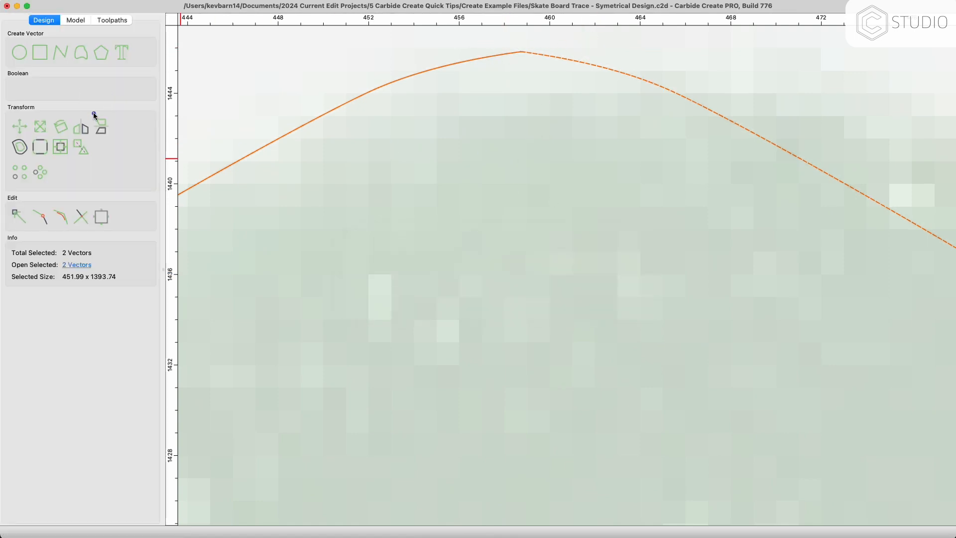
Join the two selected halves into one closed skateboard outline and clear the selection.
click(43, 221)
scroll(487, 188, down, 4)
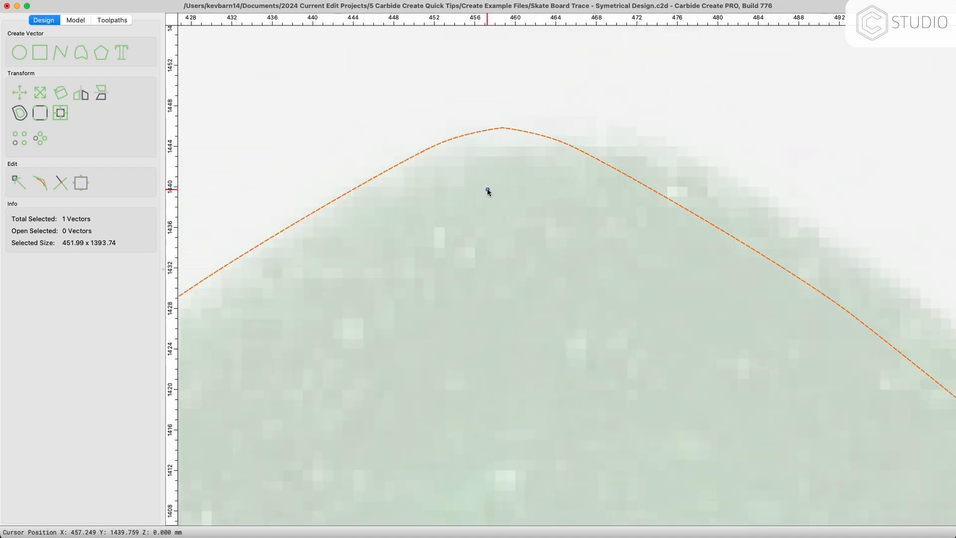
scroll(487, 188, down, 5)
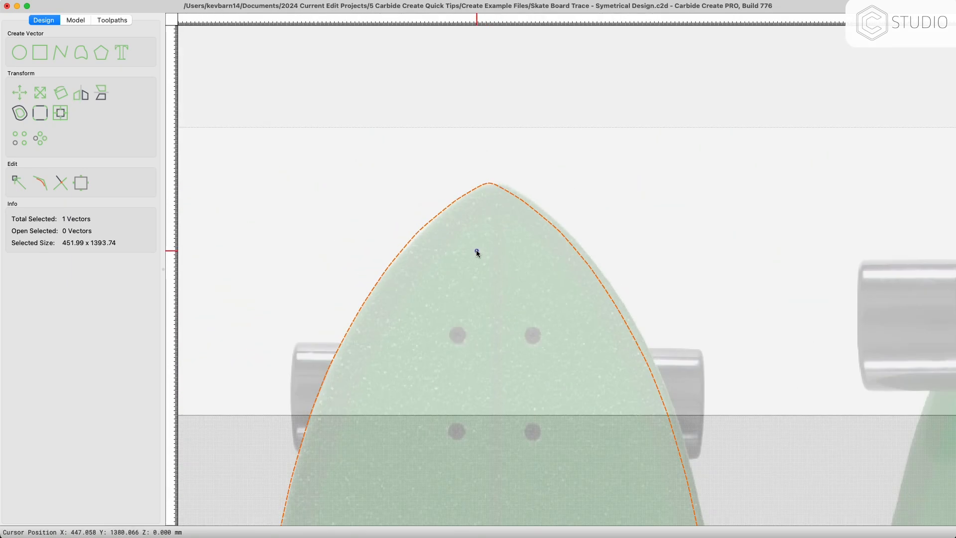
click(495, 249)
scroll(495, 249, down, 5)
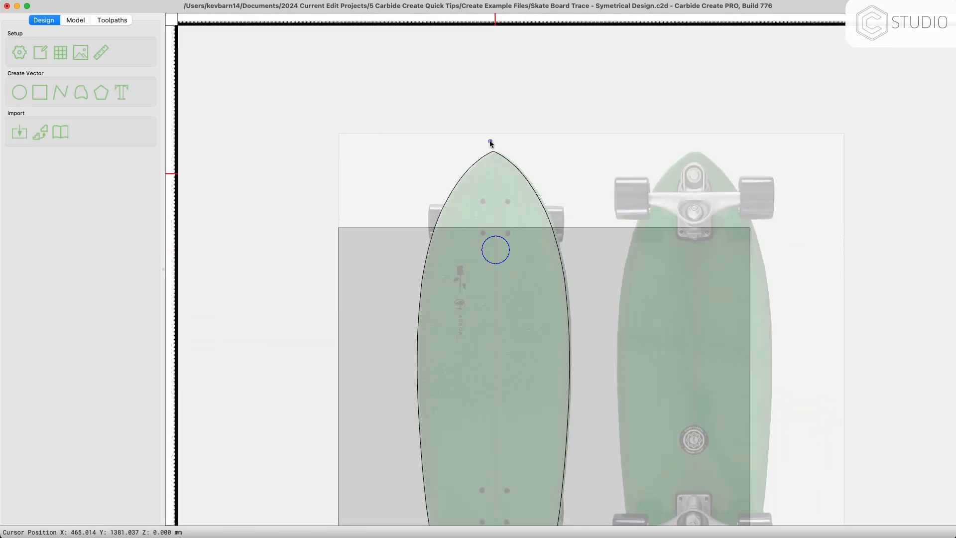
scroll(509, 160, down, 2)
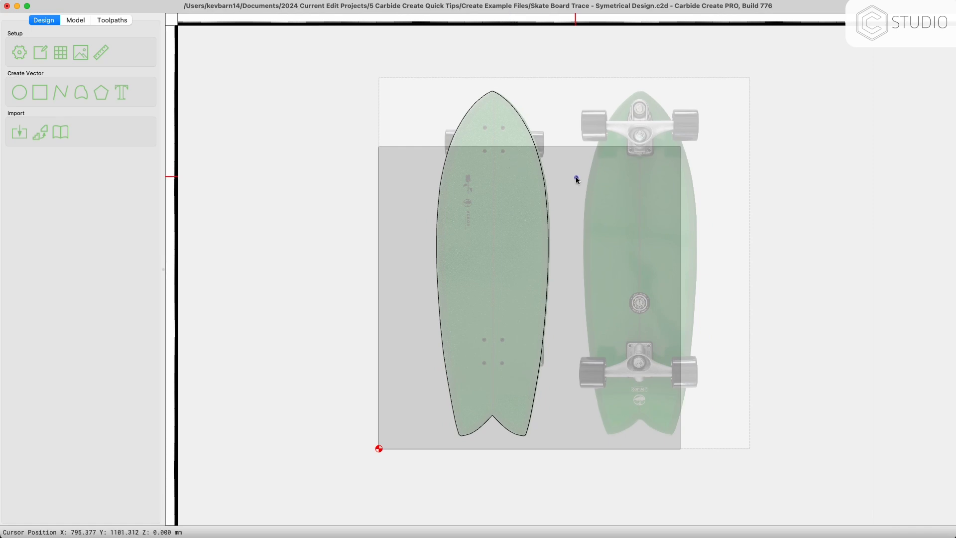
Scale the closed skateboard outline to a height of 32in with its proportions kept.
mouse_move(510, 99)
mouse_down()
mouse_move(615, 100)
mouse_move(514, 104)
mouse_up()
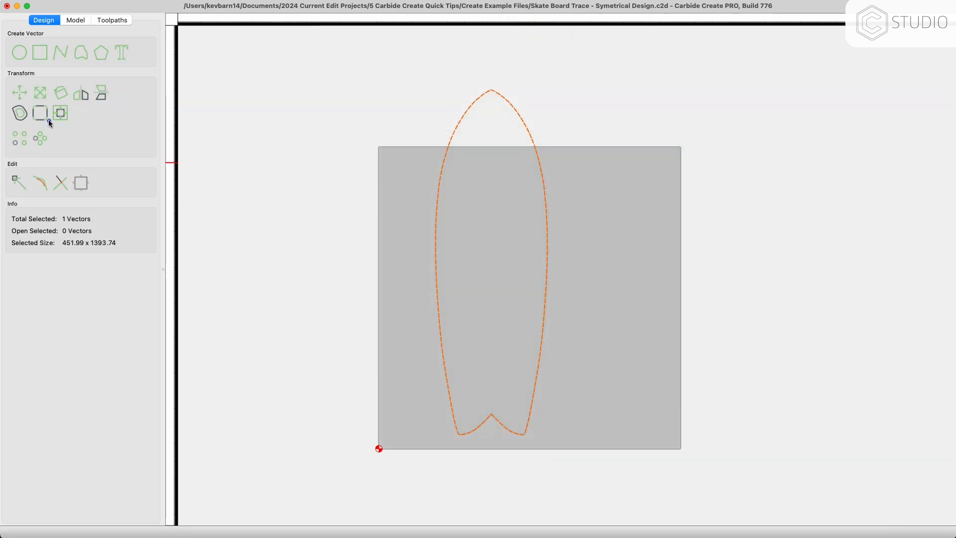
click(36, 94)
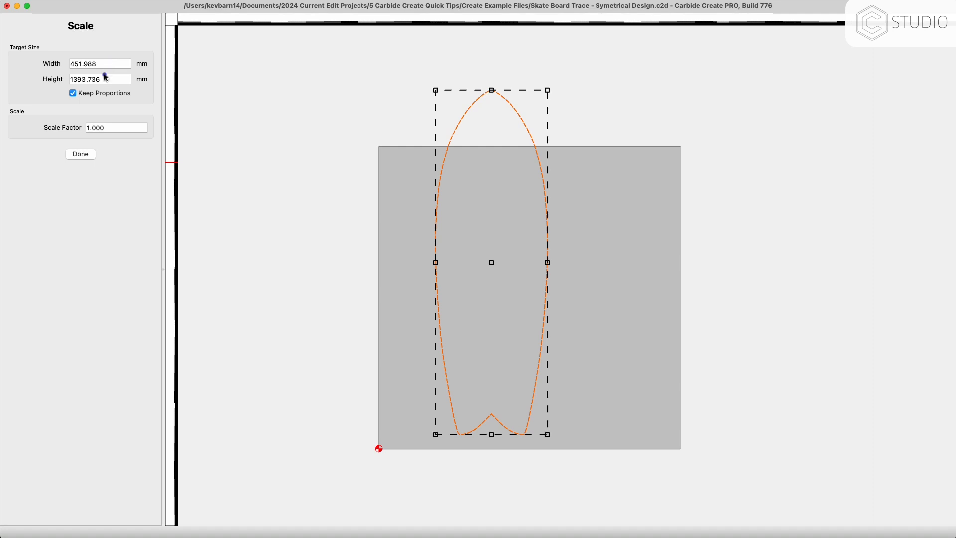
double_click(105, 78)
text(32in)
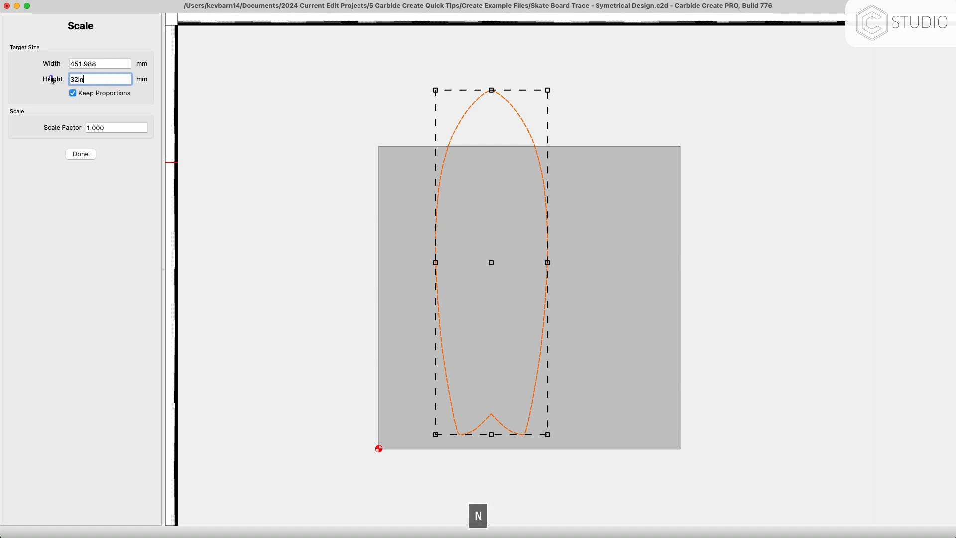
key(Return)
click(110, 65)
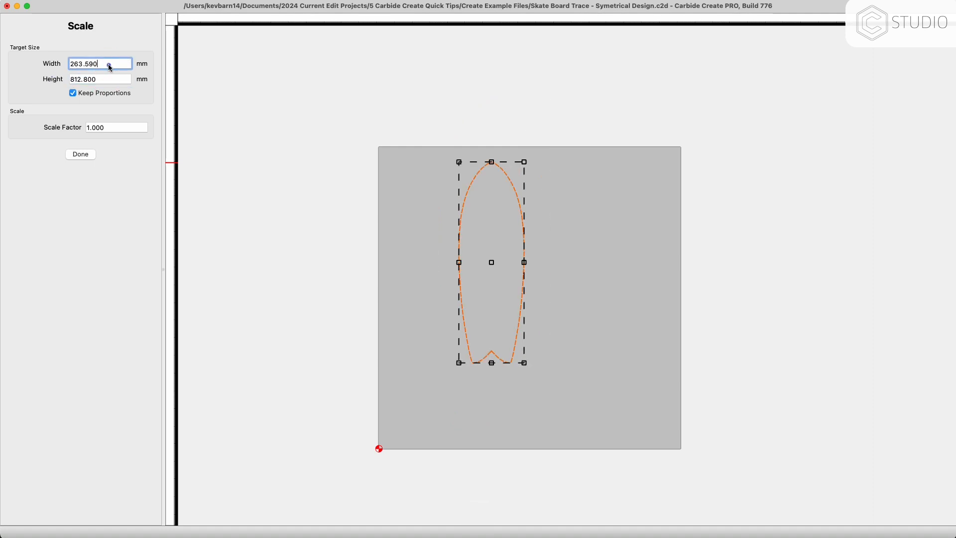
Move the scaled skateboard outline into the stock corner next to the origin and deselect it.
mouse_move(463, 313)
mouse_down()
mouse_move(453, 348)
mouse_move(387, 398)
mouse_up()
click(372, 299)
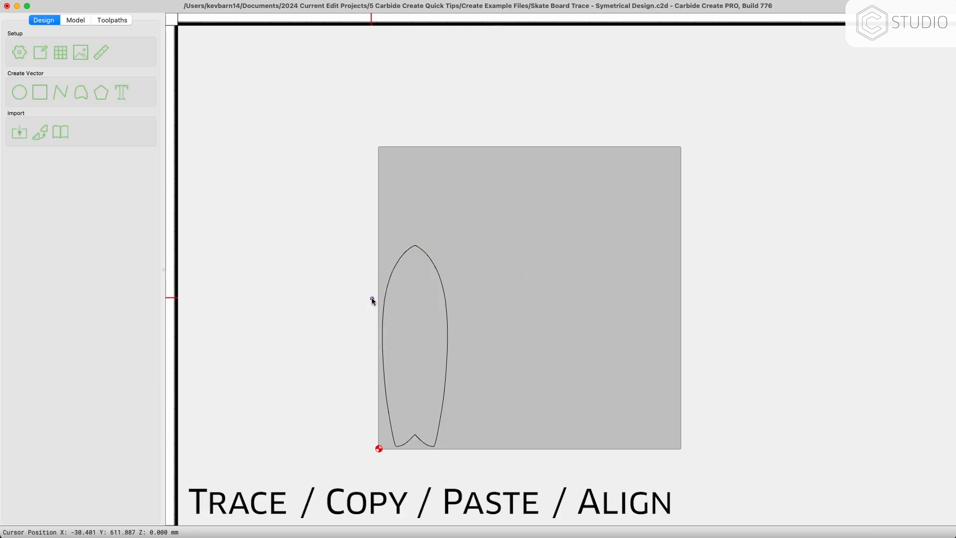
scroll(386, 353, up, 3)
right_drag(387, 355, 407, 362)
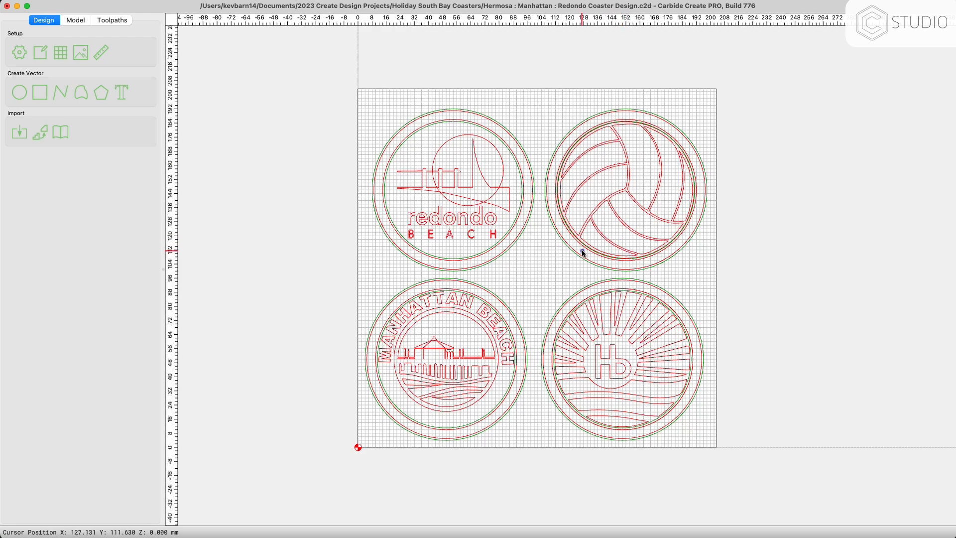
Examine the coaster file's finished designs and the extra artwork placed outside the stock.
scroll(583, 252, down, 3)
middle_drag(293, 250, 796, 255)
scroll(447, 257, up, 4)
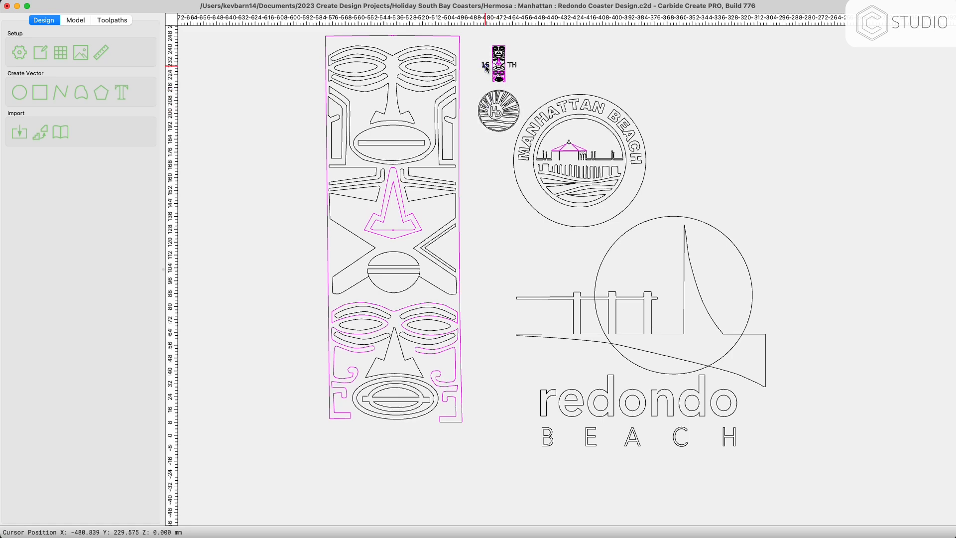
scroll(500, 90, up, 3)
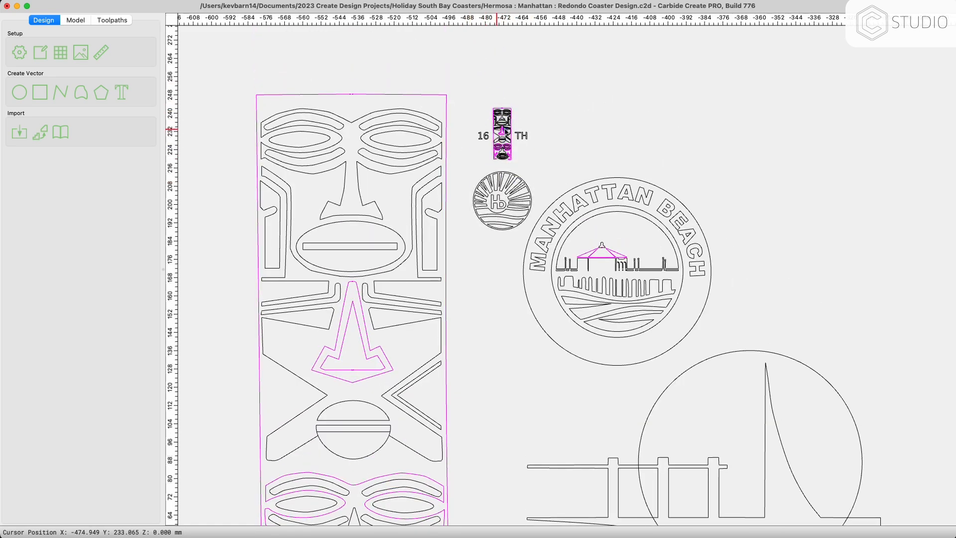
scroll(578, 261, right, 10)
scroll(577, 258, right, 10)
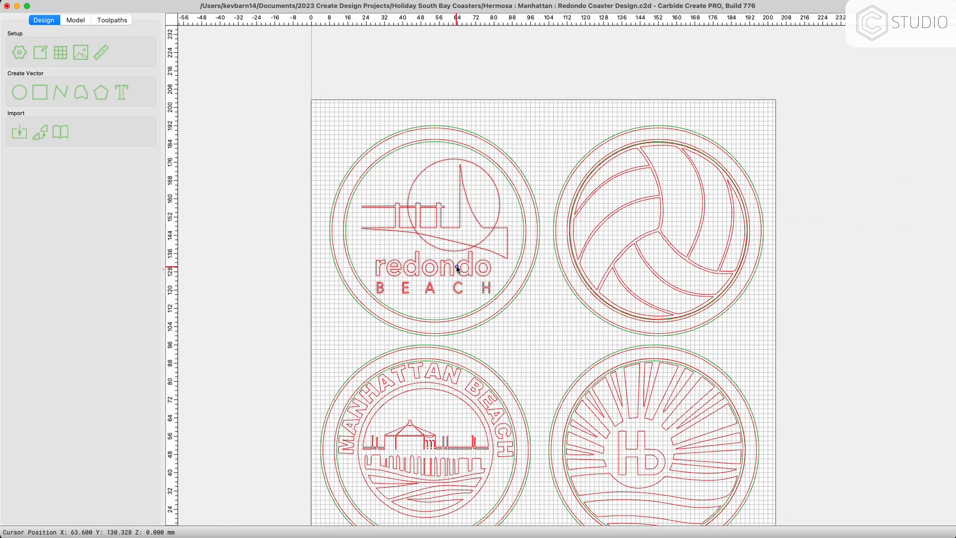
scroll(458, 269, down, 10)
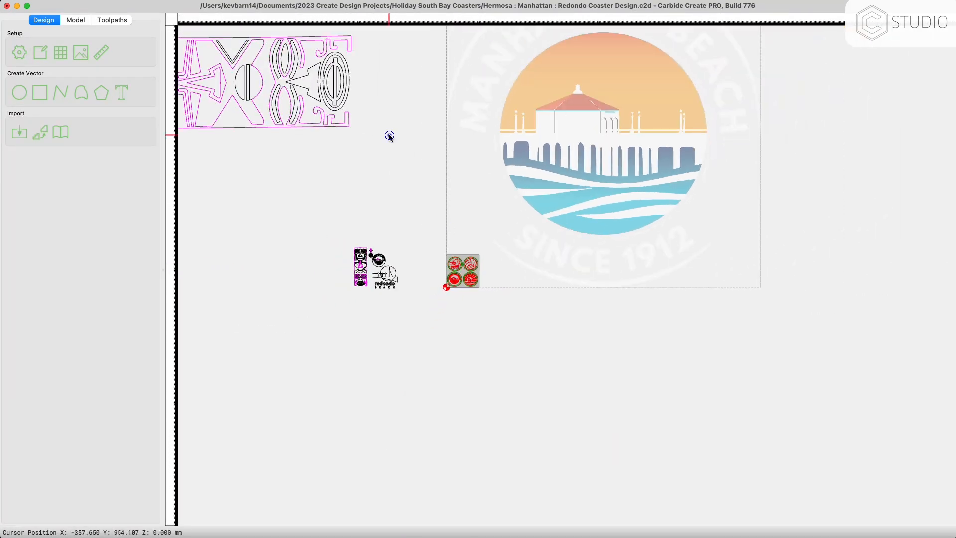
scroll(389, 136, down, 3)
scroll(786, 309, left, 10)
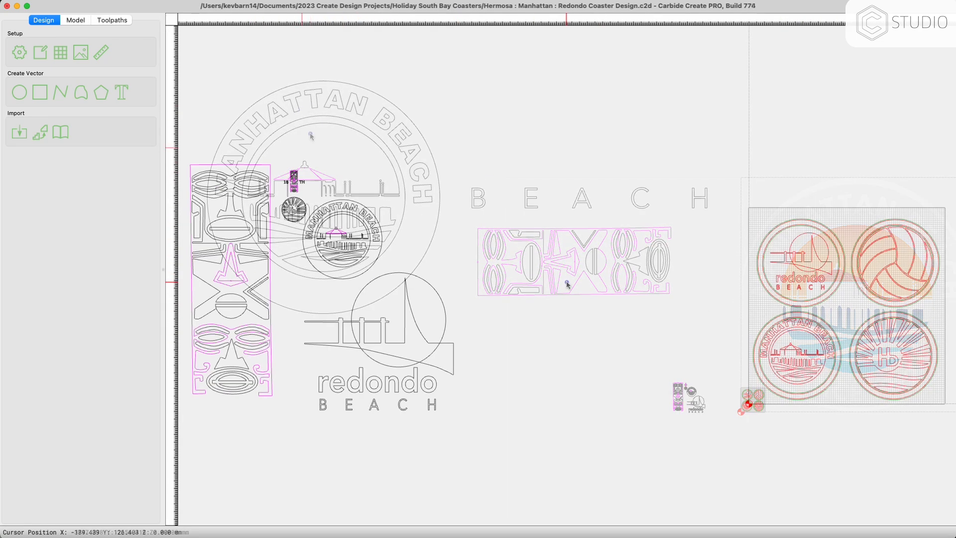
Select all vectors on the Extra Art layer, then close the layer list.
key(l)
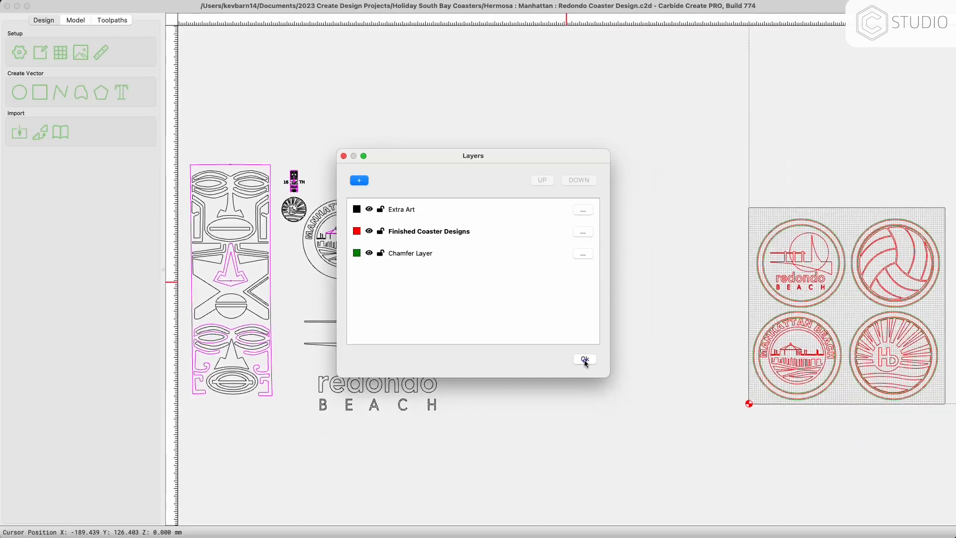
click(583, 211)
click(595, 228)
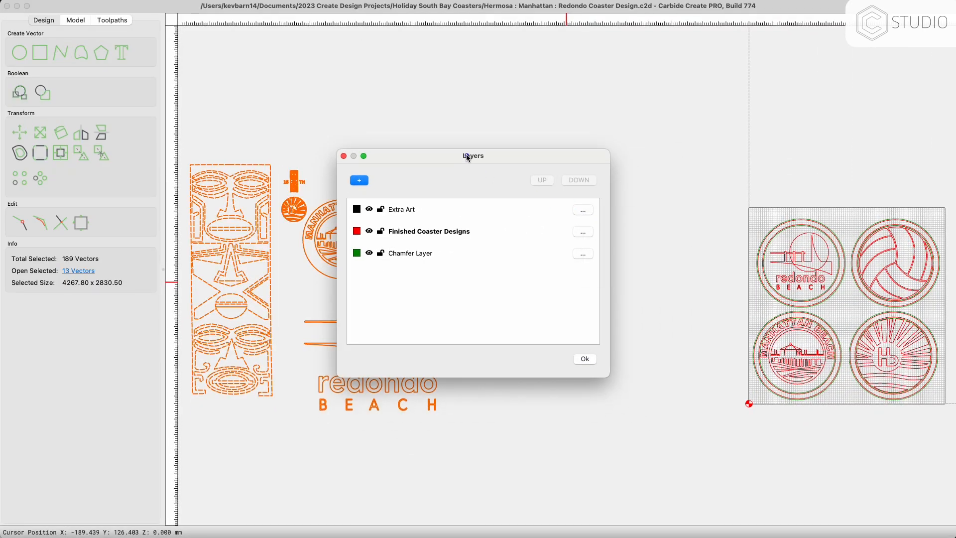
drag(467, 157, 637, 158)
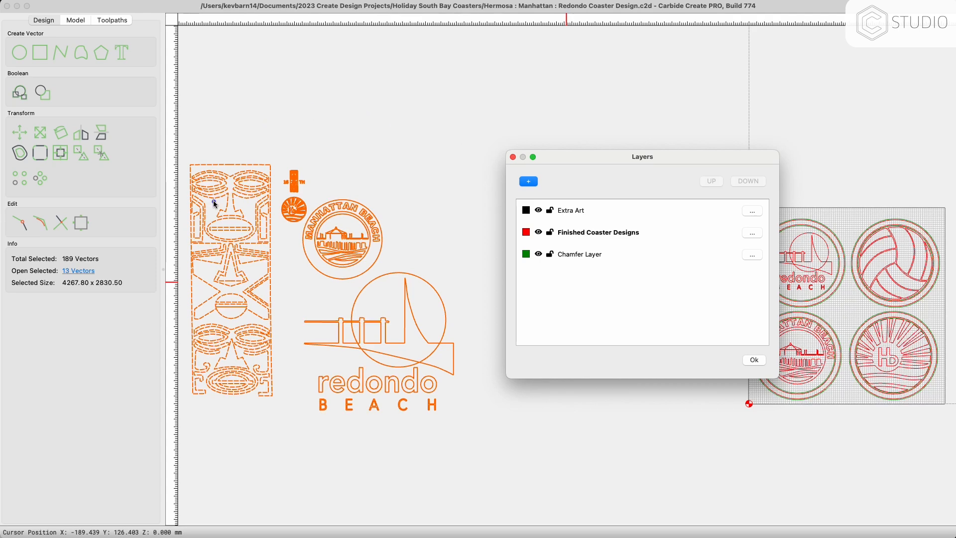
click(753, 361)
scroll(614, 333, right, 10)
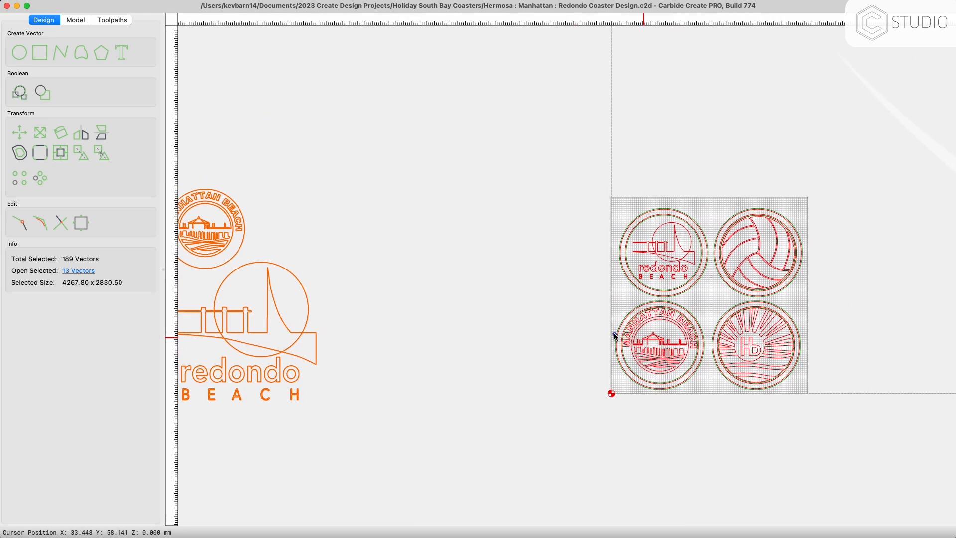
scroll(598, 305, up, 5)
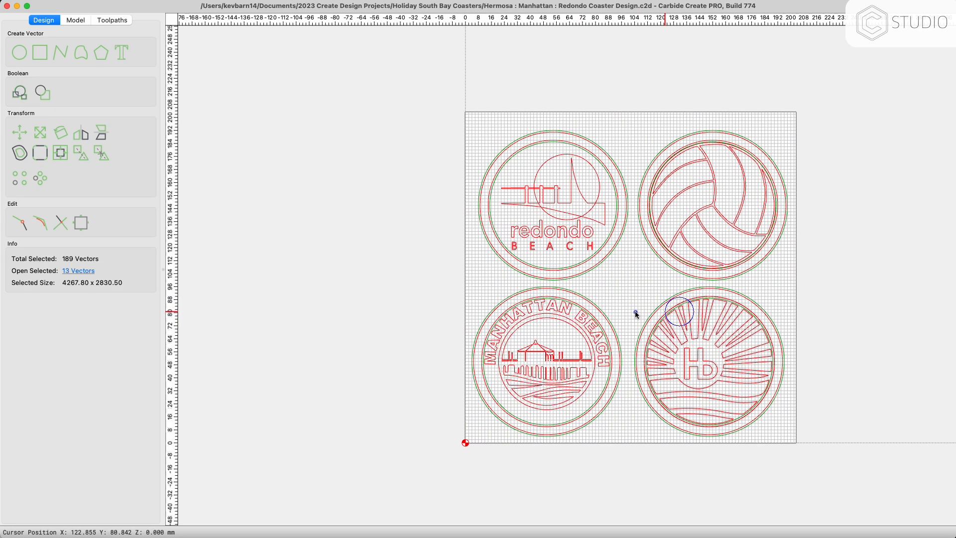
scroll(634, 315, right, 5)
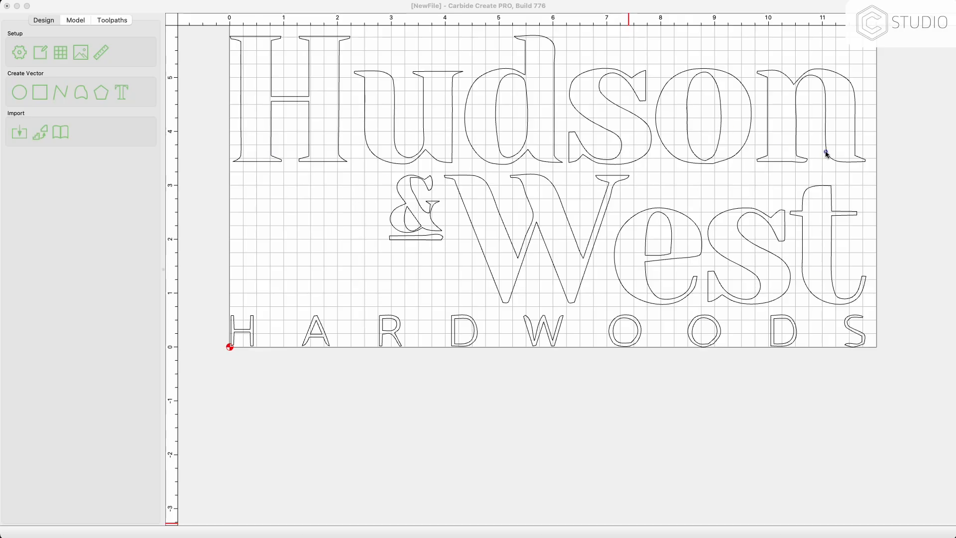
Delete the extra nodes on the inner foot serif of the "n" in Hudson so it forms a flat, pointed serif.
click(826, 154)
scroll(506, 209, up, 6)
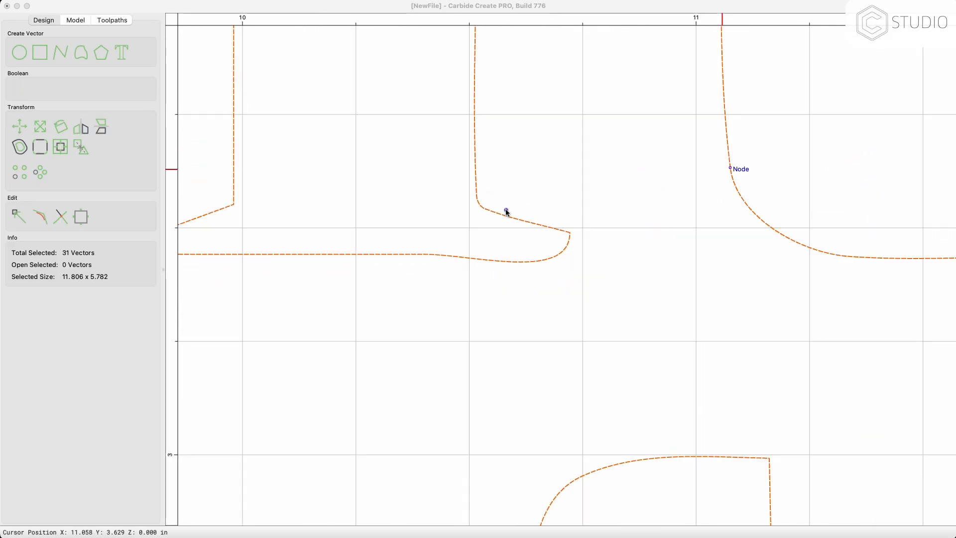
key(n)
click(550, 226)
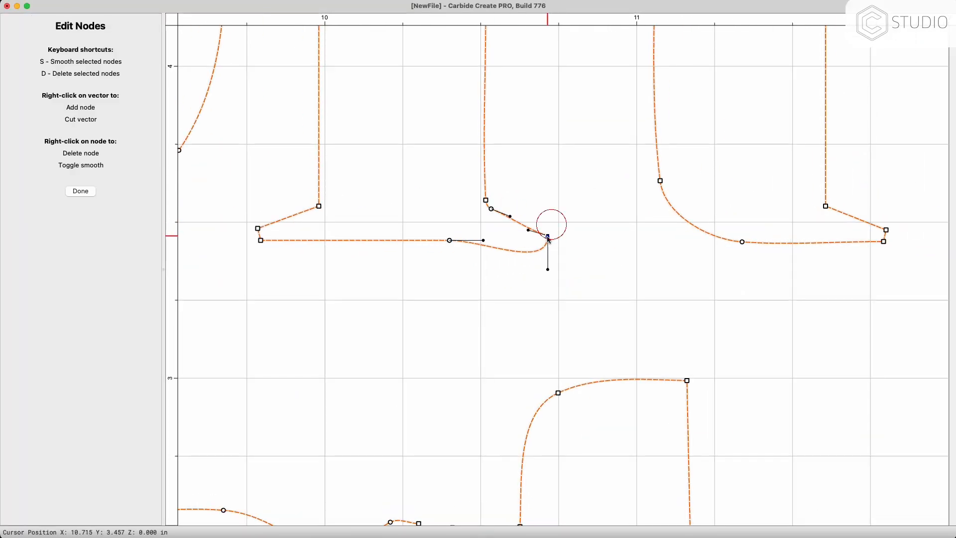
key(d)
drag(428, 229, 459, 251)
key(d)
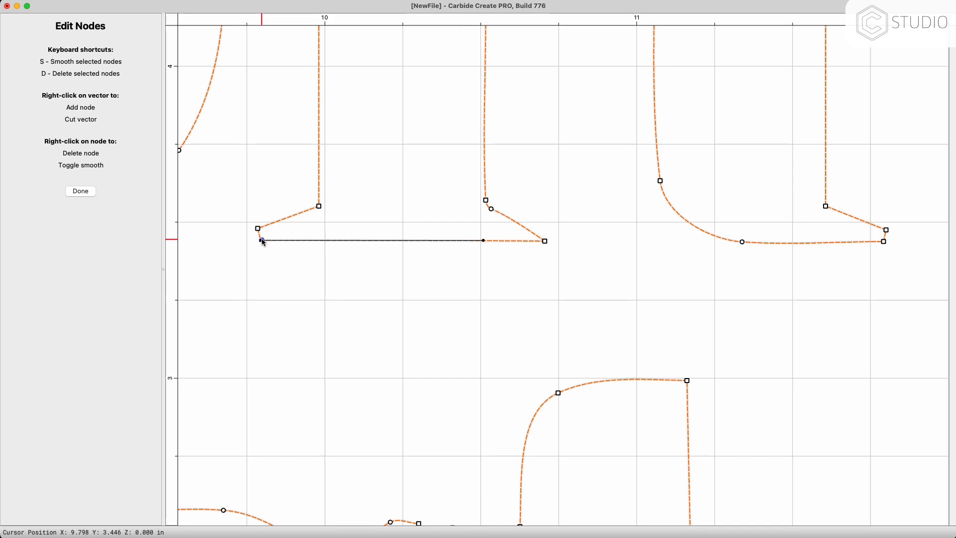
Try deleting the middle node on the inner right edge of the "n" in Hudson.
scroll(264, 238, up, 5)
scroll(725, 199, right, 10)
click(536, 176)
drag(536, 175, 639, 260)
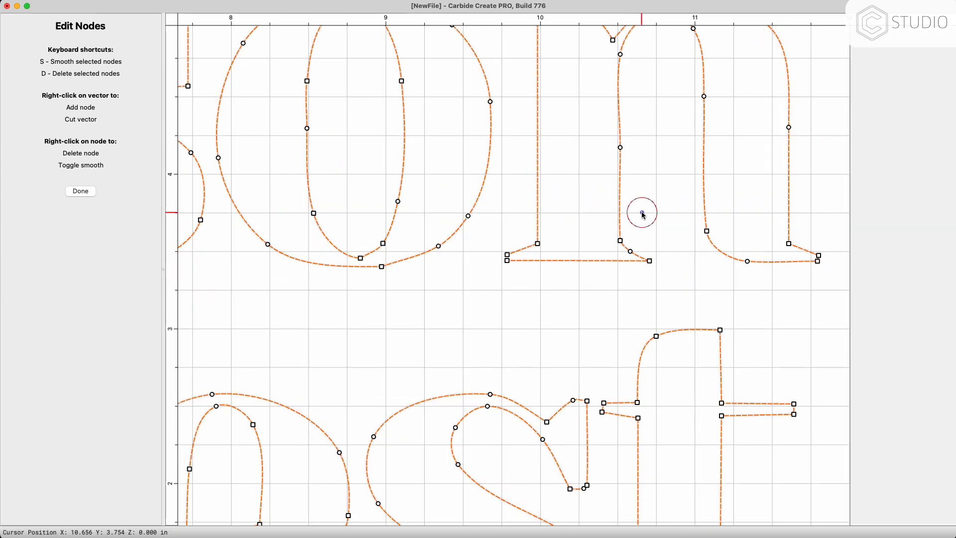
key(Escape)
scroll(704, 288, up, 3)
click(674, 218)
double_click(674, 217)
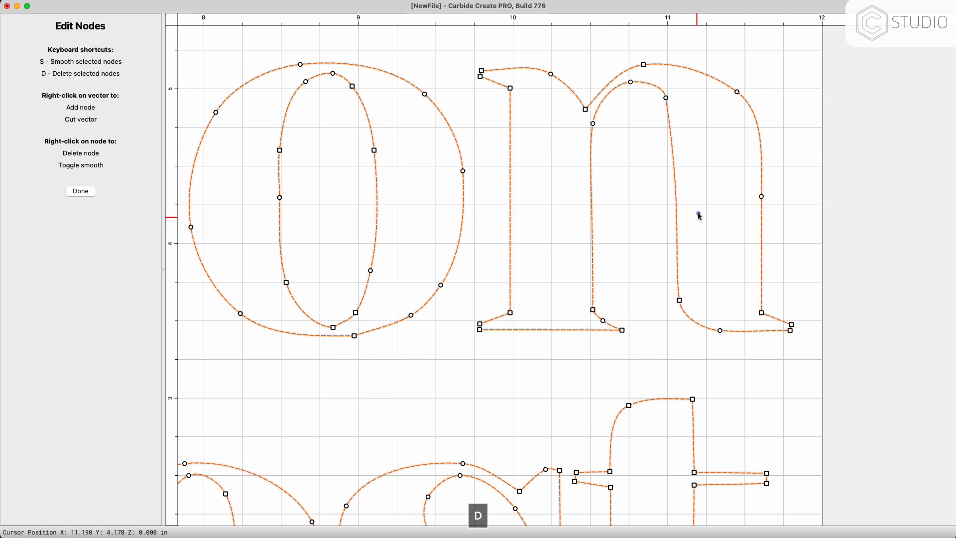
Smooth the inner right edge and outer shoulder of the "n" by adjusting the nodes and their curve handles.
click(676, 165)
mouse_move(676, 165)
mouse_down()
mouse_move(677, 185)
mouse_move(675, 167)
mouse_up()
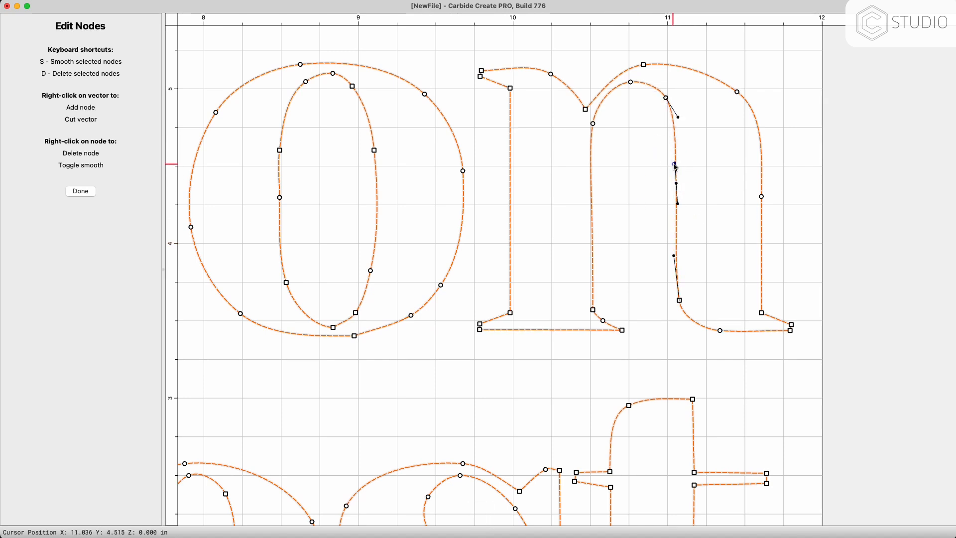
mouse_move(666, 98)
mouse_down()
mouse_move(679, 121)
mouse_move(661, 95)
mouse_up()
key(Escape)
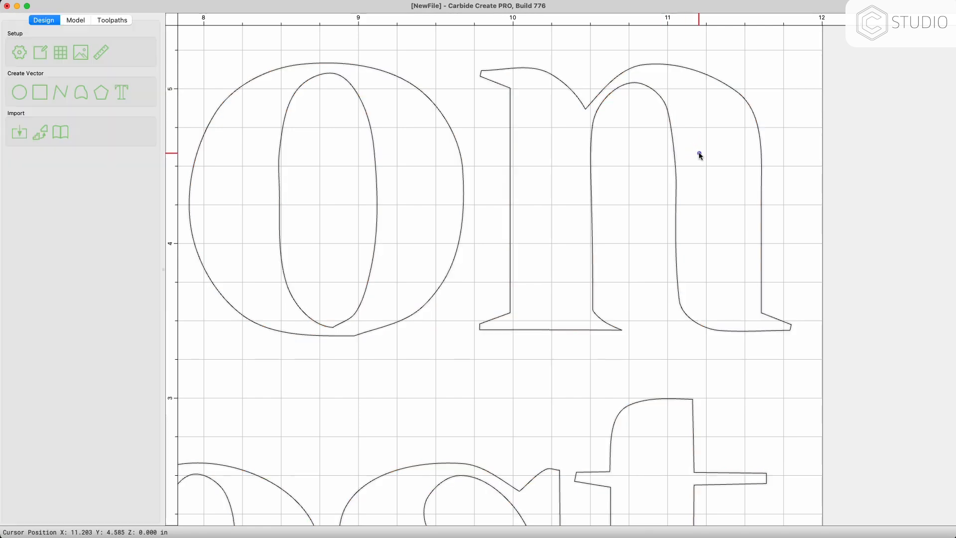
click(676, 180)
double_click(677, 183)
scroll(678, 201, up, 5)
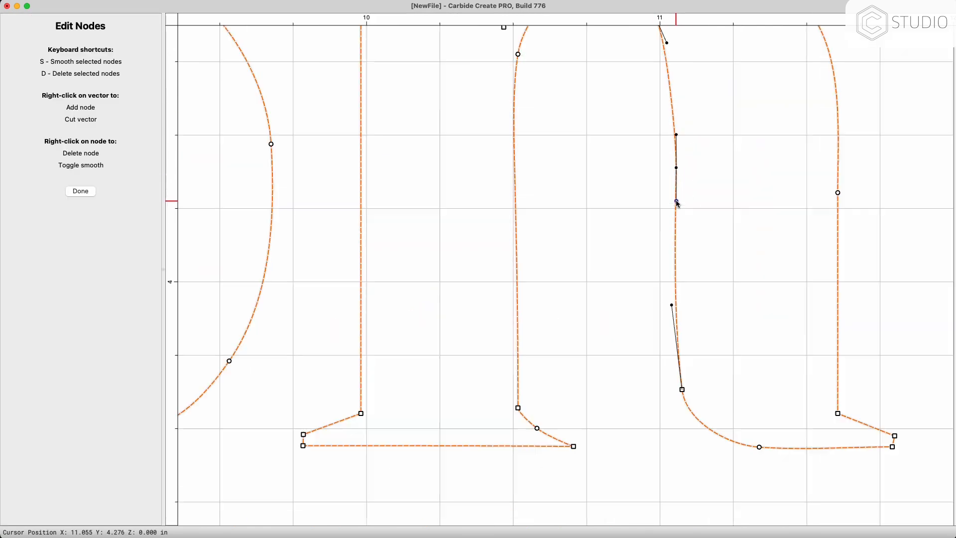
scroll(678, 202, down, 8)
click(693, 156)
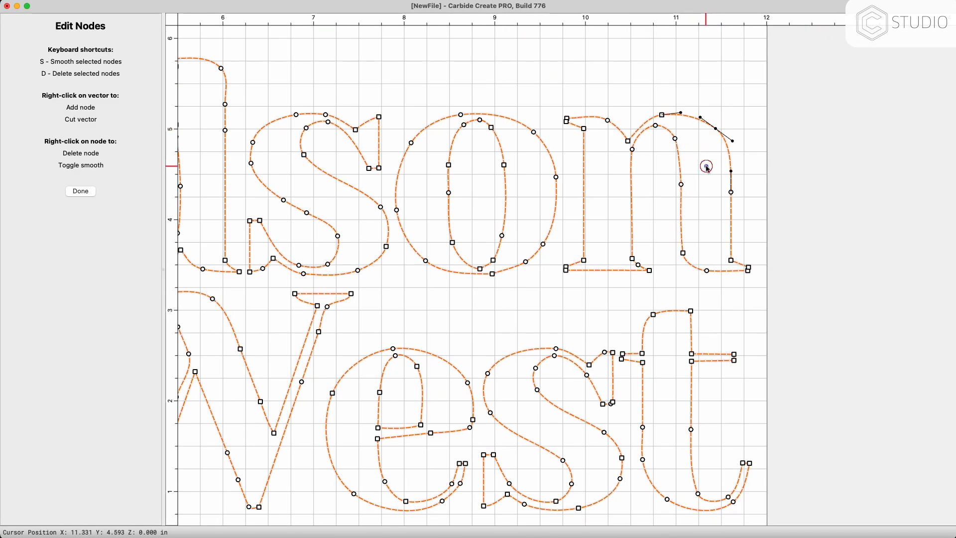
key(Escape)
Square up the end of the right foot serif of the "n" by adjusting its two corner nodes.
scroll(749, 273, up, 5)
click(727, 231)
double_click(727, 231)
click(739, 256)
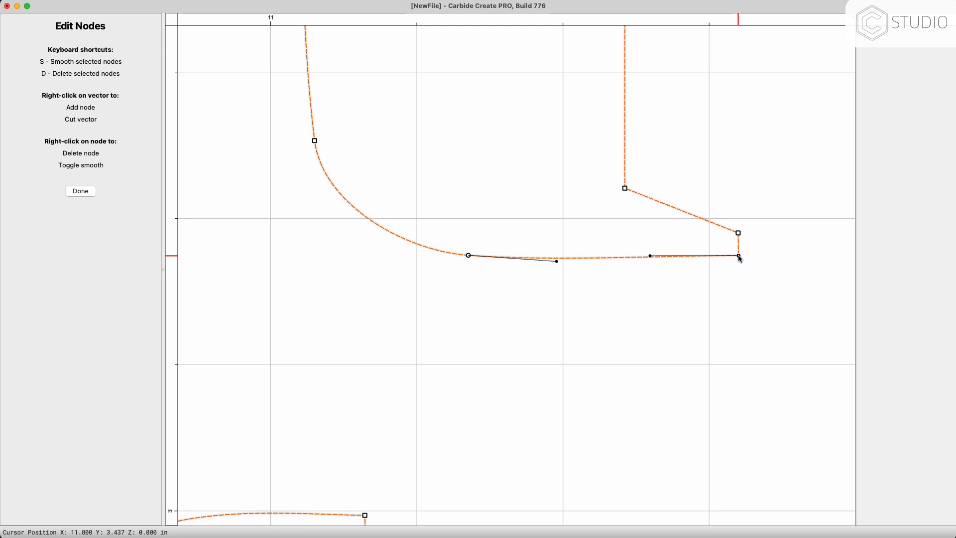
key(Escape)
Delete the extra bottom node of the inner contour of the "o" in Hudson and round the curve with the remaining node's handles.
scroll(771, 183, down, 8)
scroll(680, 228, up, 3)
key(ctrl+a)
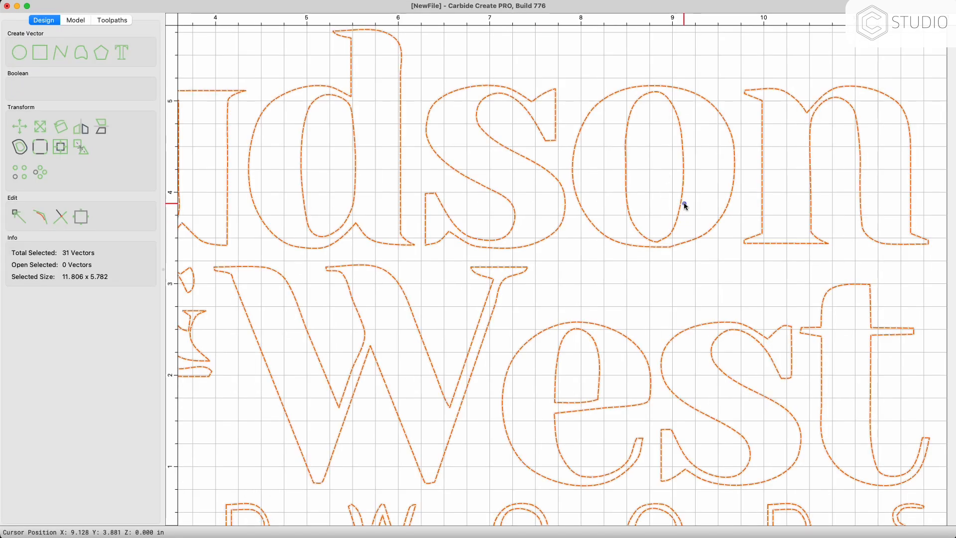
double_click(684, 204)
scroll(649, 218, up, 3)
drag(678, 243, 661, 263)
key(d)
drag(696, 230, 699, 257)
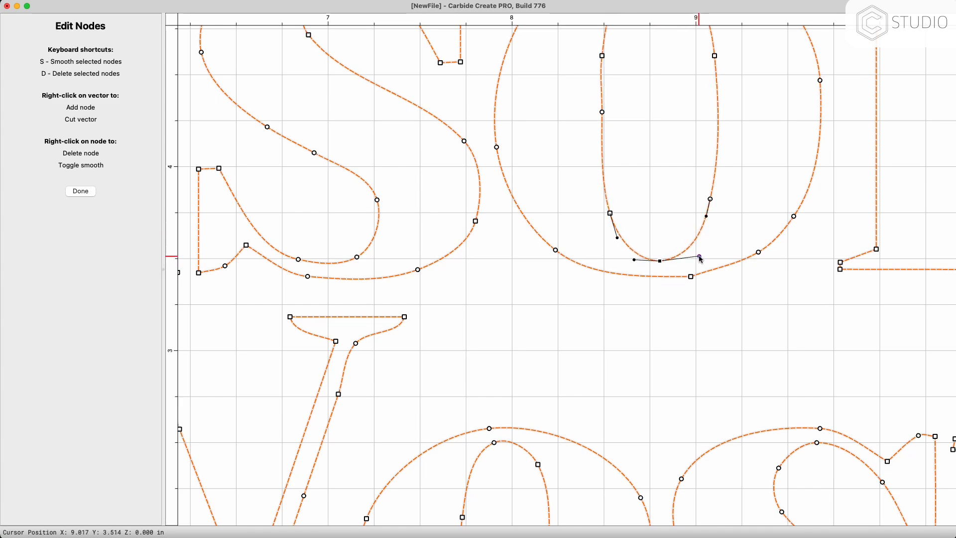
Delete the middle node on the left side of the inner contour of the "o" and finish node editing.
scroll(692, 209, down, 3)
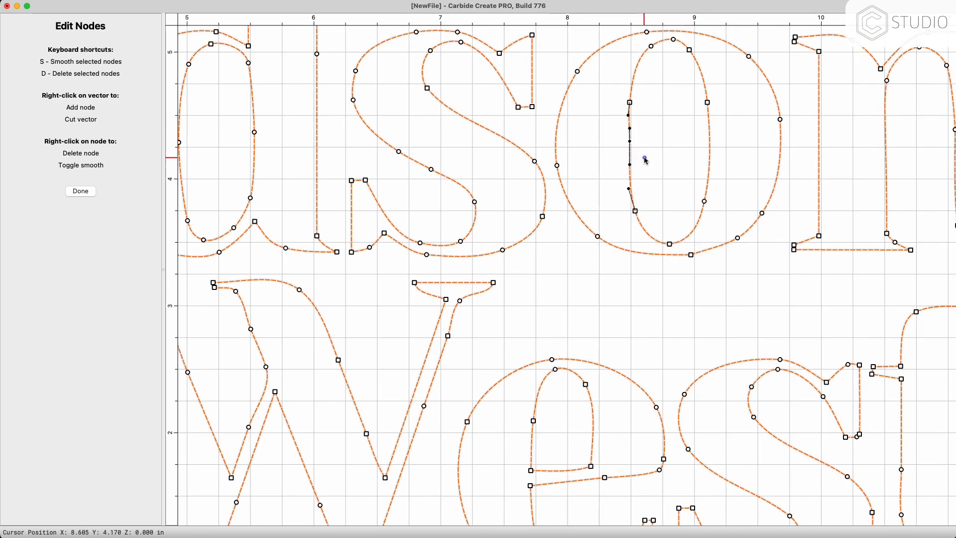
key(d)
scroll(661, 108, down, 3)
scroll(661, 108, up, 2)
middle_drag(660, 108, 621, 185)
click(79, 191)
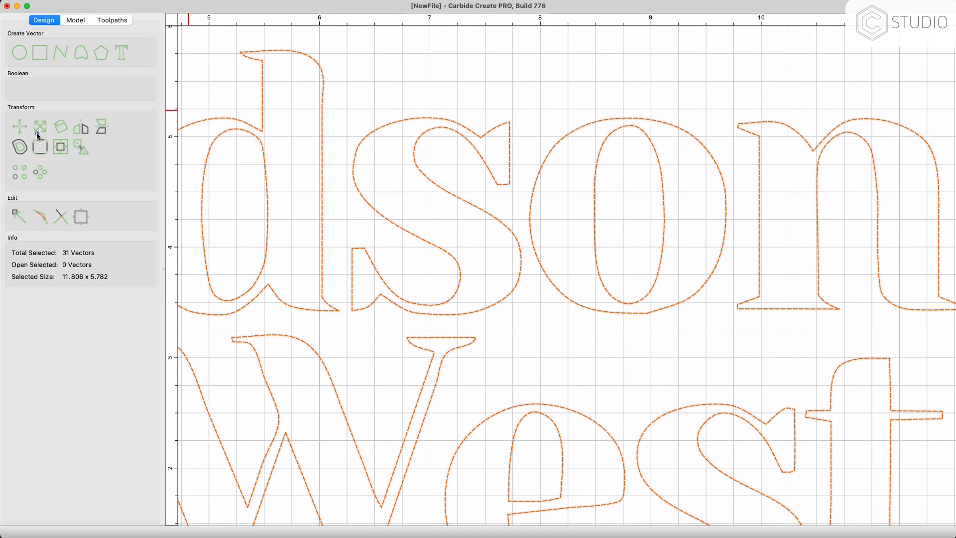
Draw a circle with a radius of about 0.94 in and place it over the outer contour of the "o".
click(30, 54)
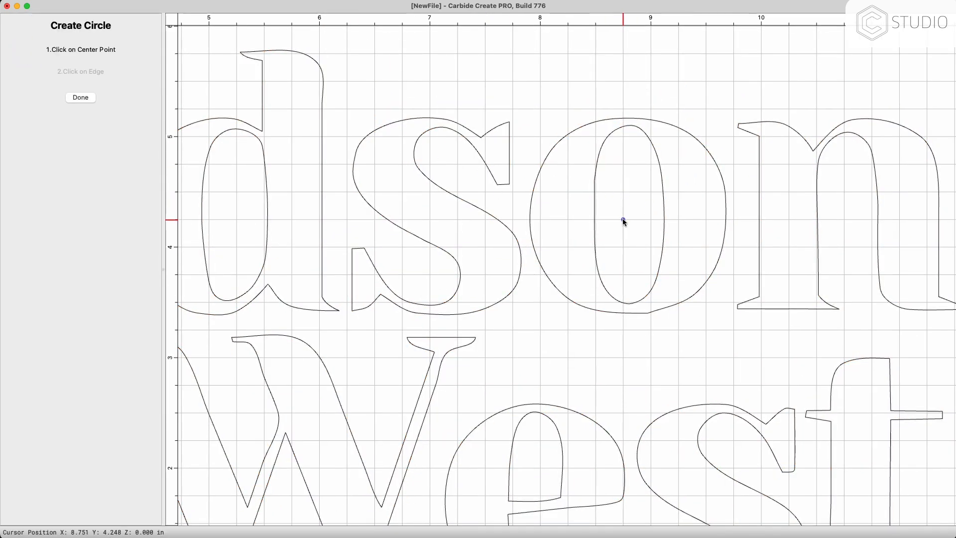
click(550, 129)
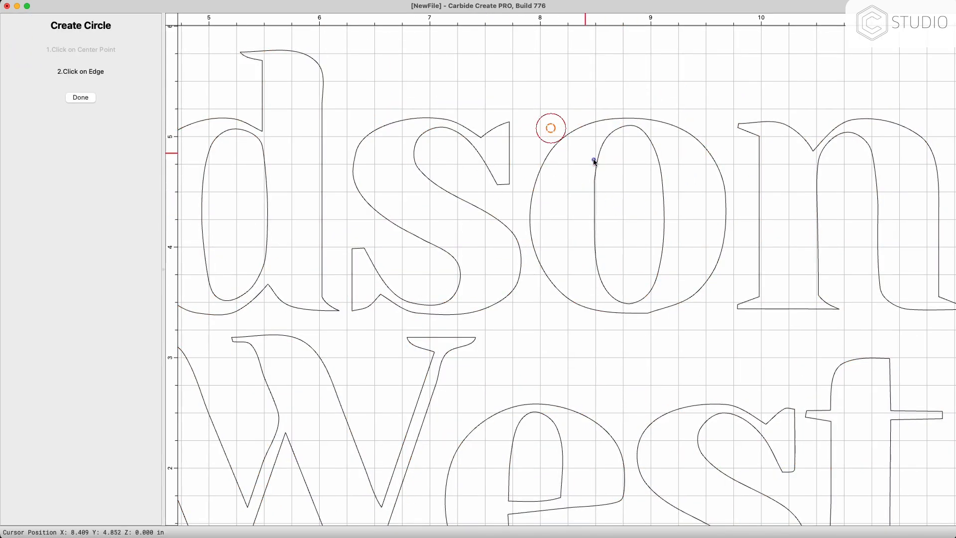
click(629, 201)
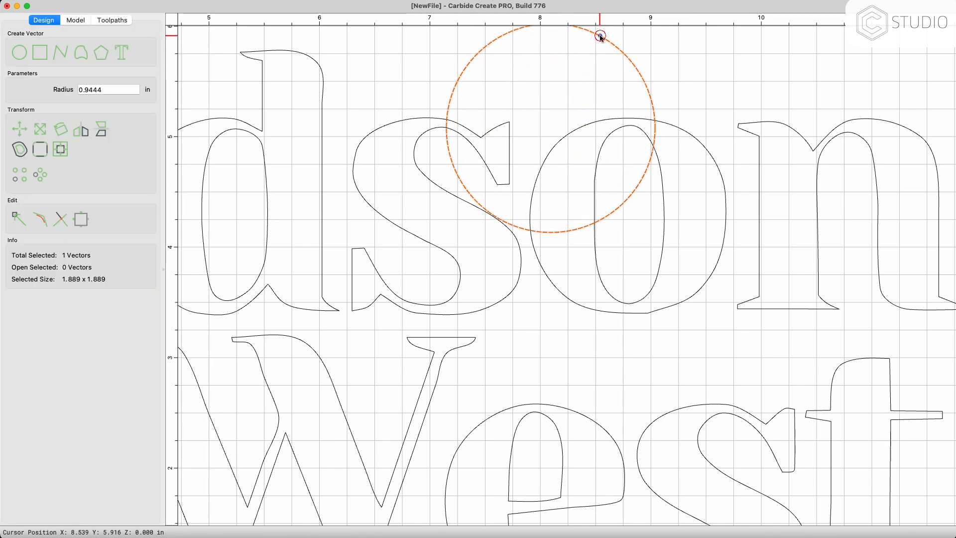
drag(601, 37, 685, 124)
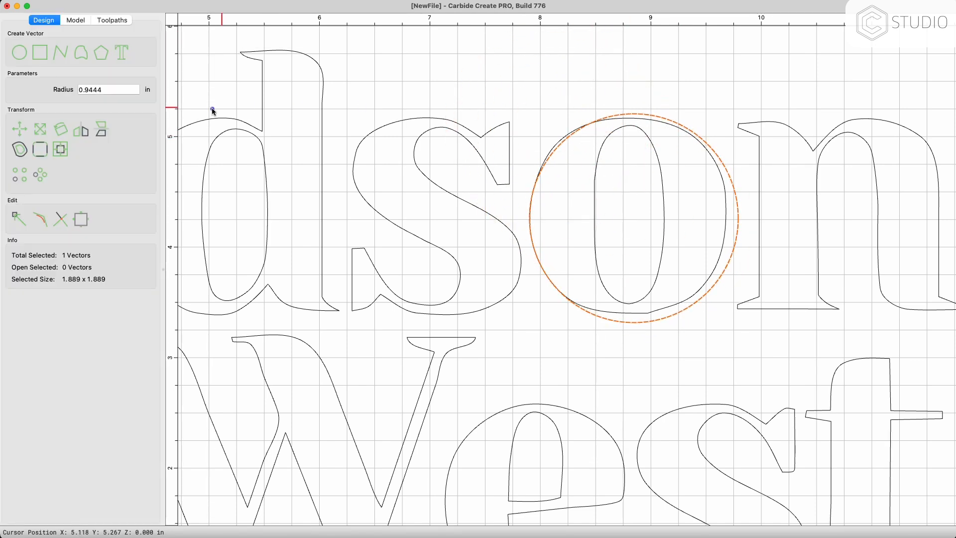
Scale the circle to about 1.78 in wide and 1.77 in high to fit the extents of the "o".
click(41, 129)
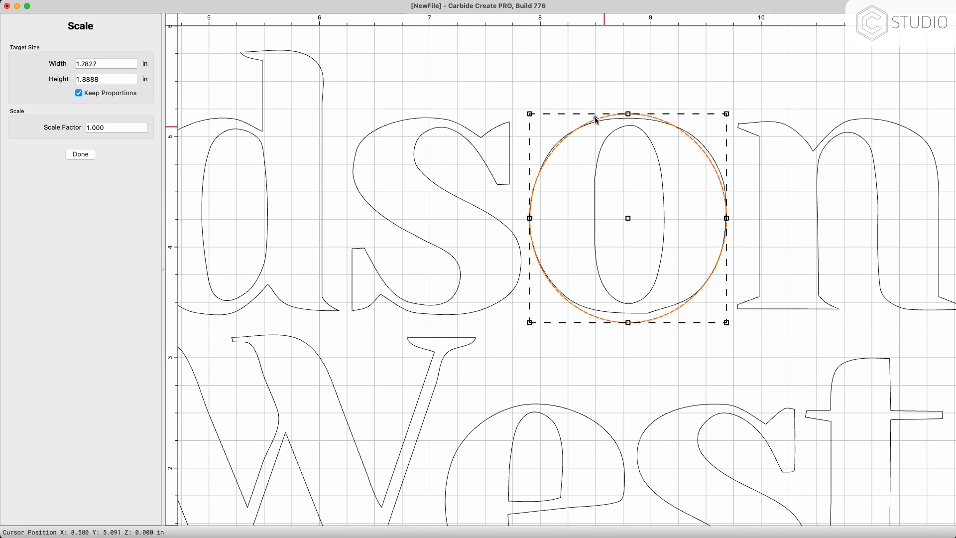
drag(629, 117, 629, 121)
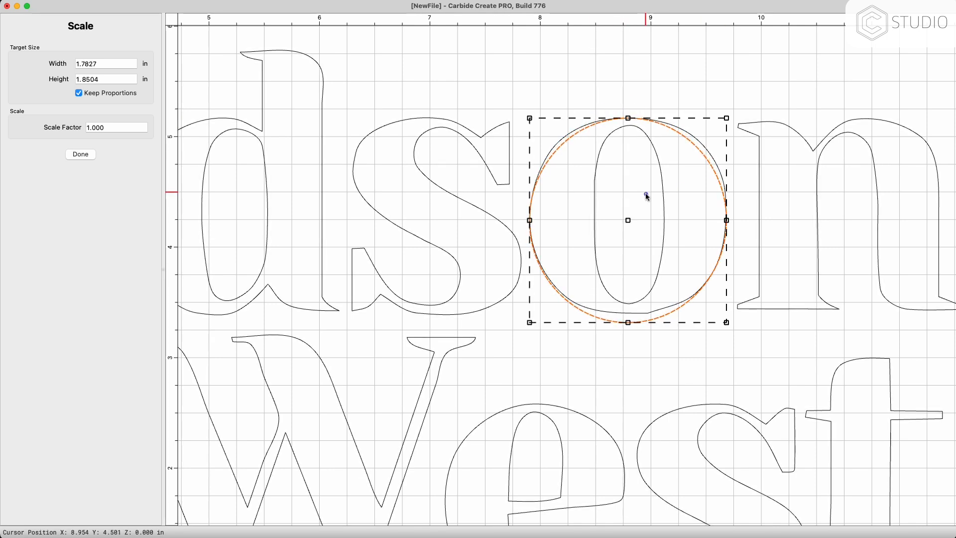
drag(628, 323, 631, 314)
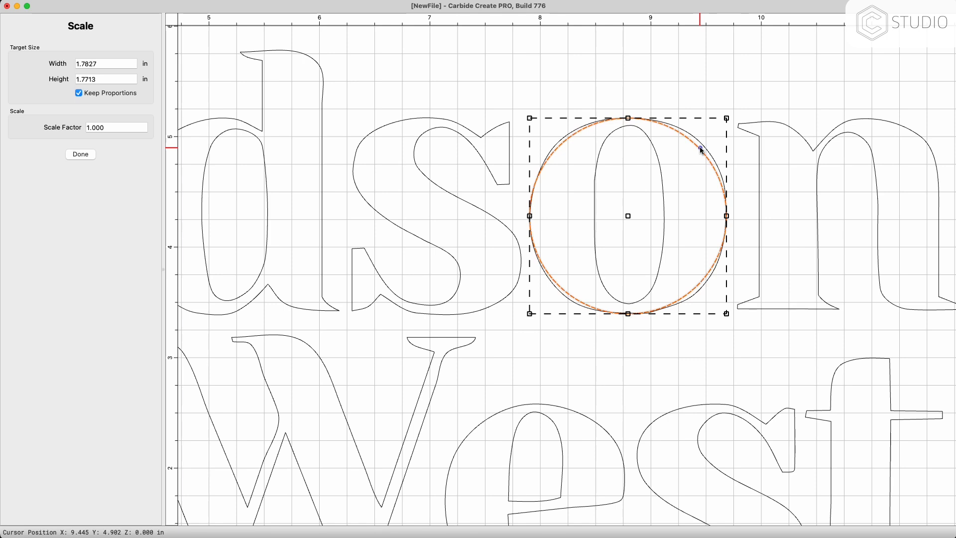
click(81, 154)
Lengthen the curve handles of the ellipse's left and right nodes to match the outer contour of the "o".
key(n)
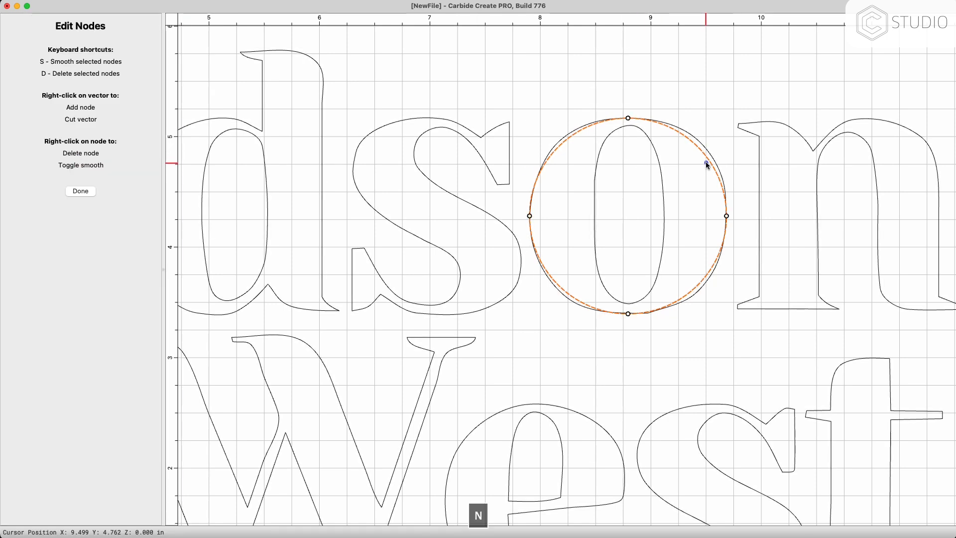
click(726, 216)
drag(727, 161, 727, 145)
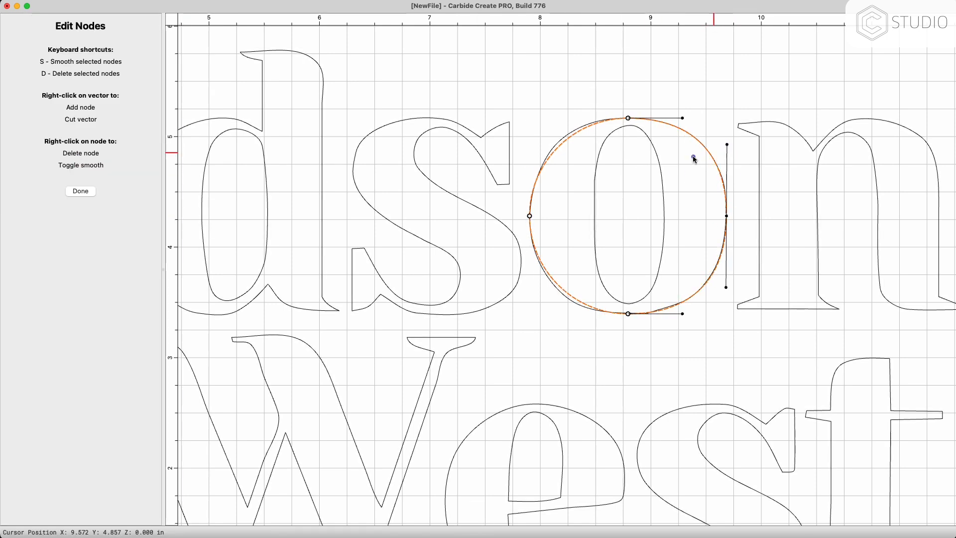
click(529, 216)
key(Escape)
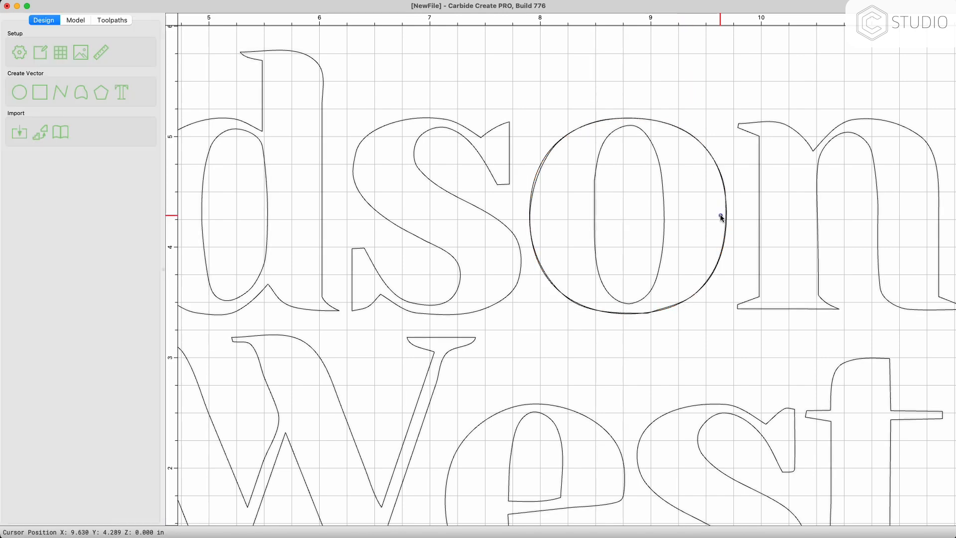
Delete the original traced outer contour of the "o", keeping the reshaped ellipse.
scroll(720, 216, up, 10)
click(793, 211)
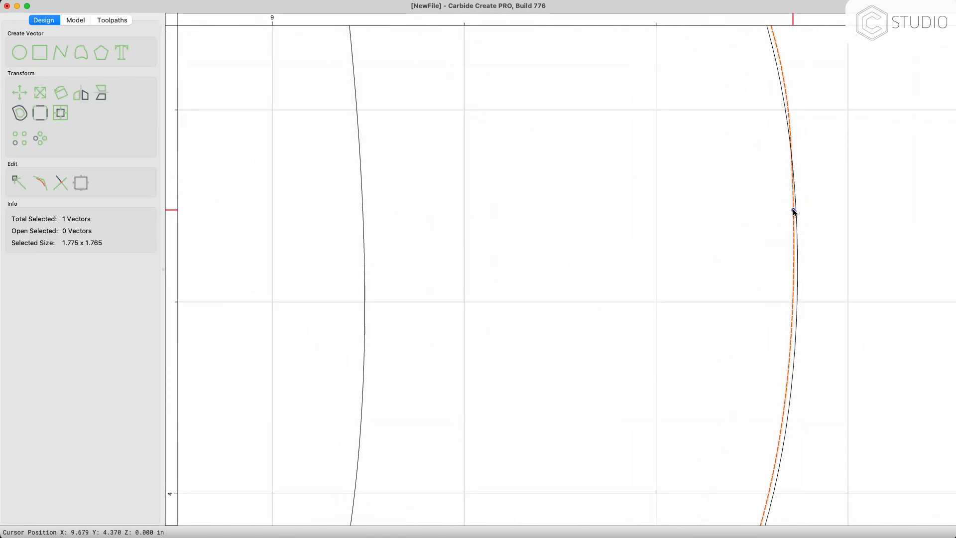
key(Delete)
scroll(794, 211, down, 10)
scroll(764, 212, up, 2)
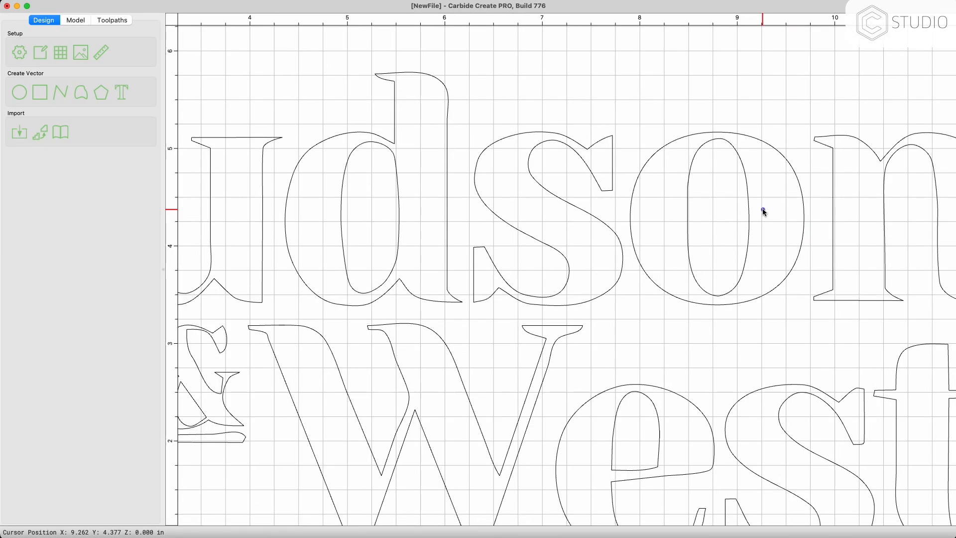
Draw a circle about 1.55 in across from the center node of the "o".
scroll(763, 210, up, 4)
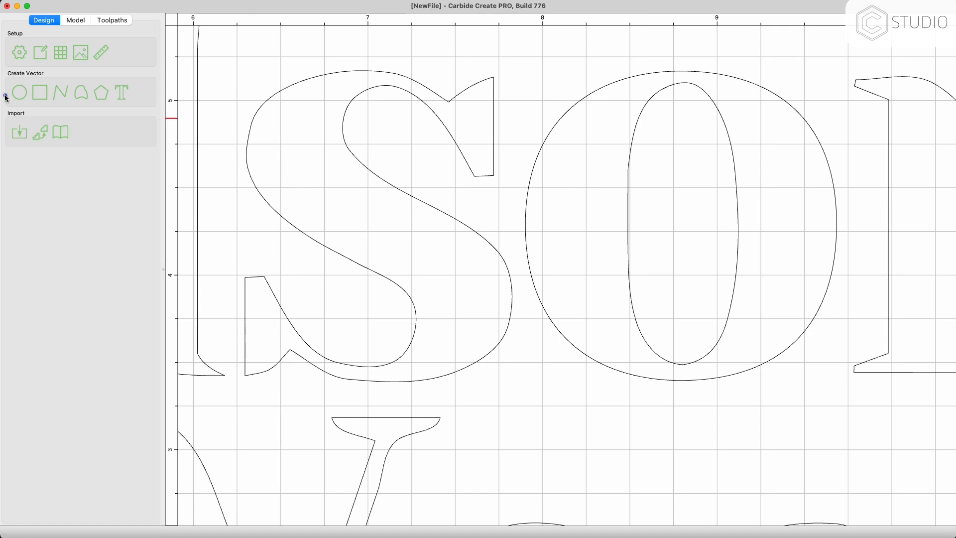
click(19, 93)
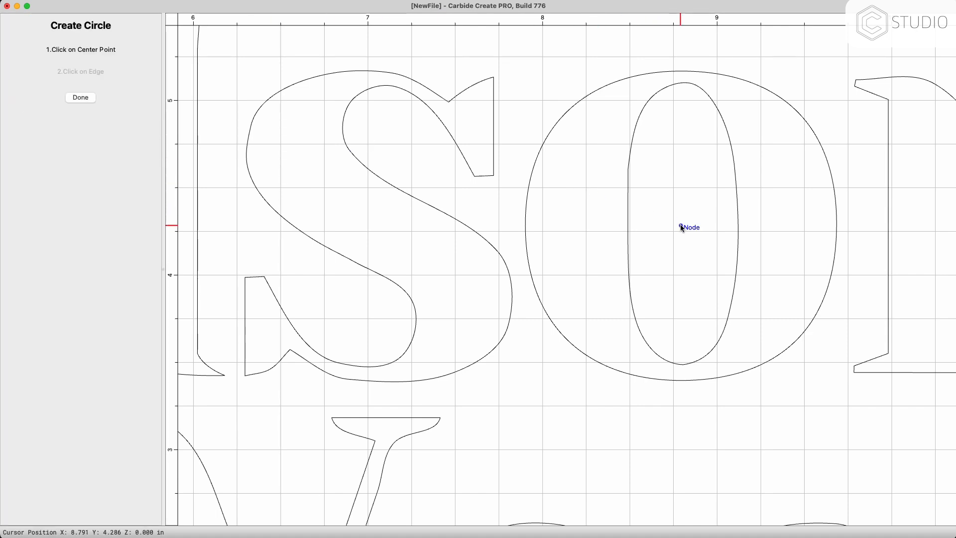
click(681, 227)
click(666, 91)
Scale the new circle into a tall ellipse about 0.63 in wide that fits the inner contour of the "o".
click(54, 147)
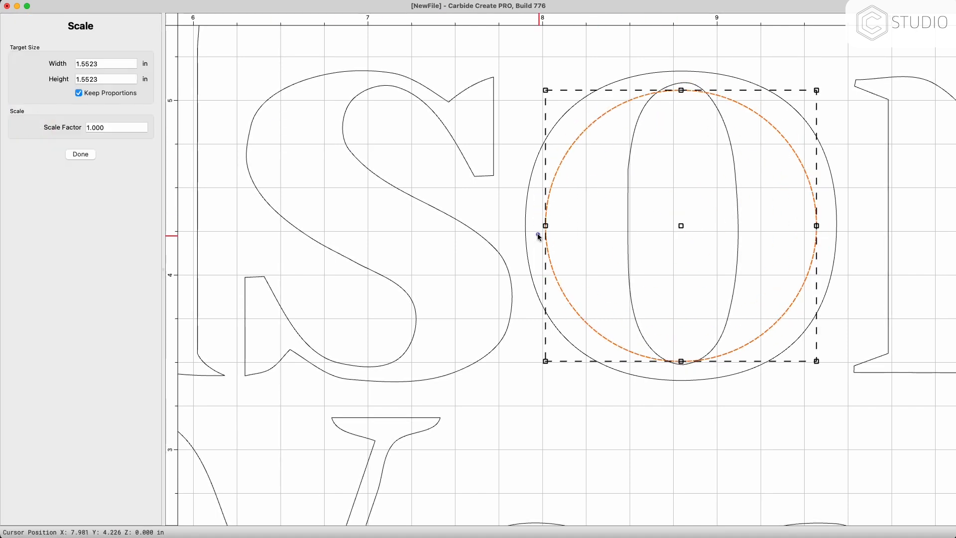
drag(539, 237, 736, 224)
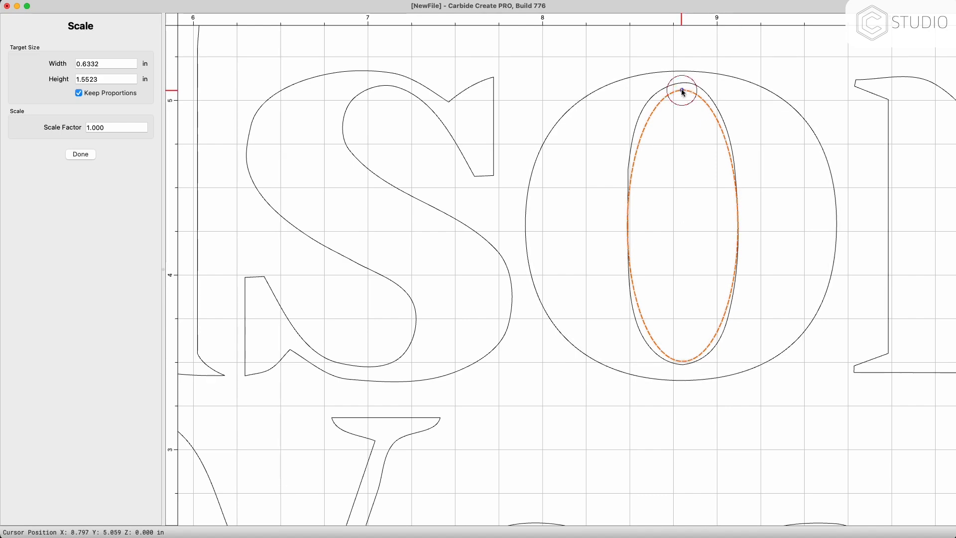
scroll(657, 130, up, 5)
click(80, 154)
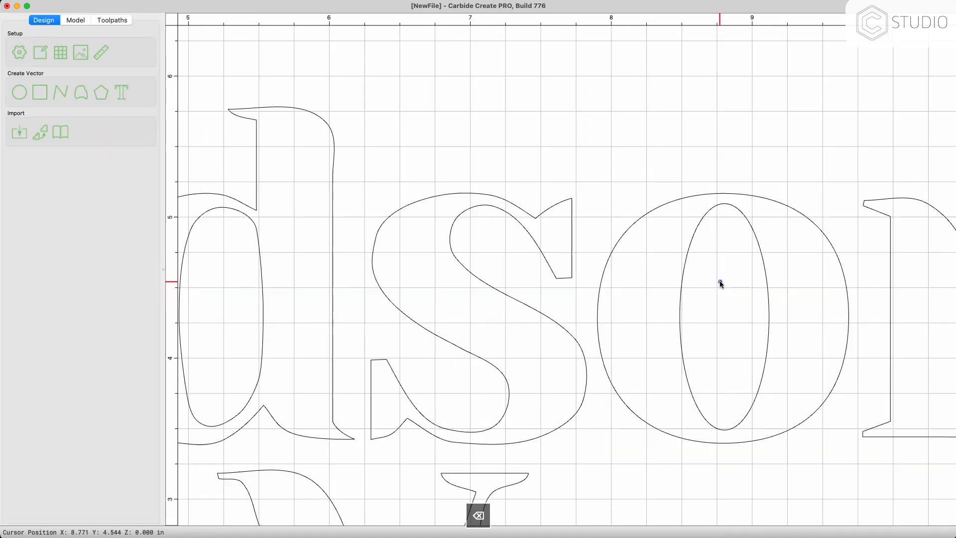
Center the inner ellipse of the "o" on its outer contour with the alignment tool and clear the selection.
click(642, 193)
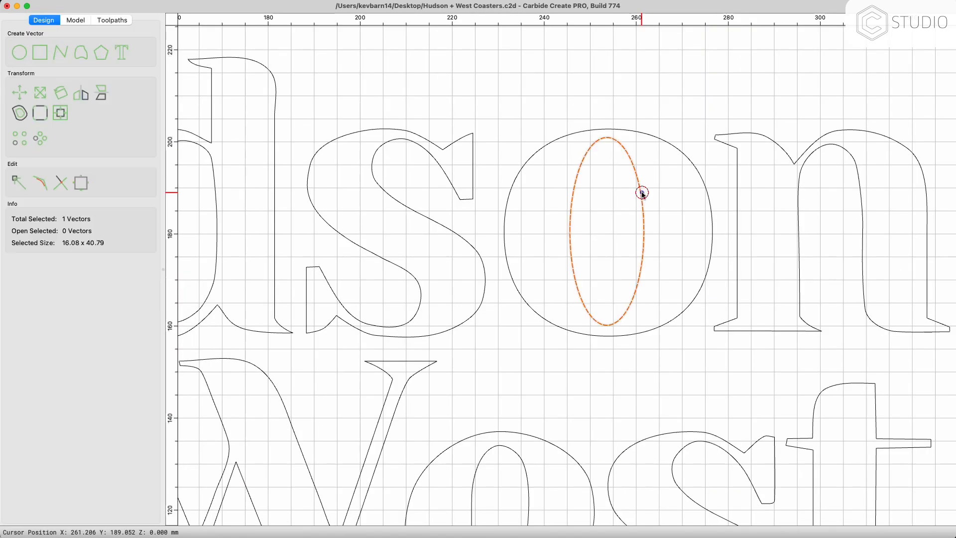
shift+click(678, 161)
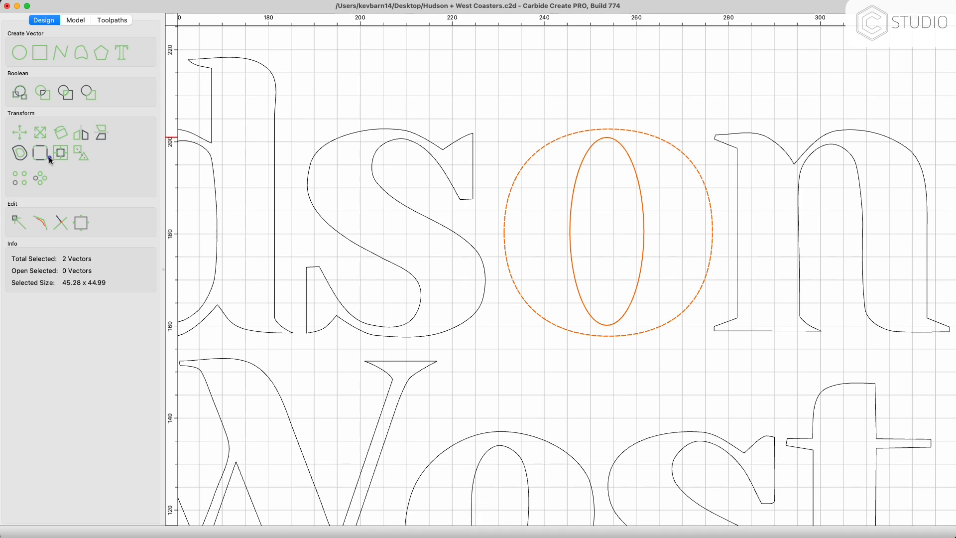
click(61, 152)
click(81, 68)
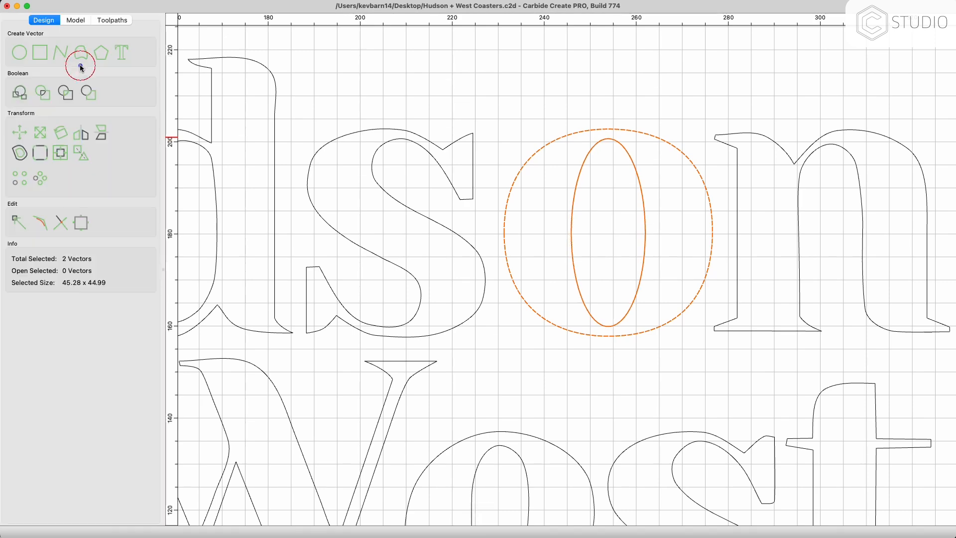
scroll(632, 239, up, 5)
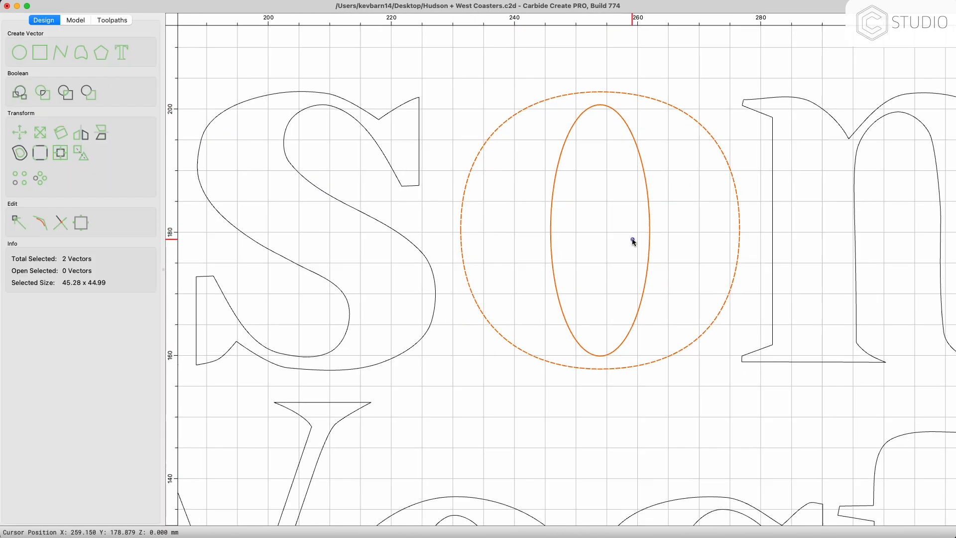
scroll(354, 309, down, 5)
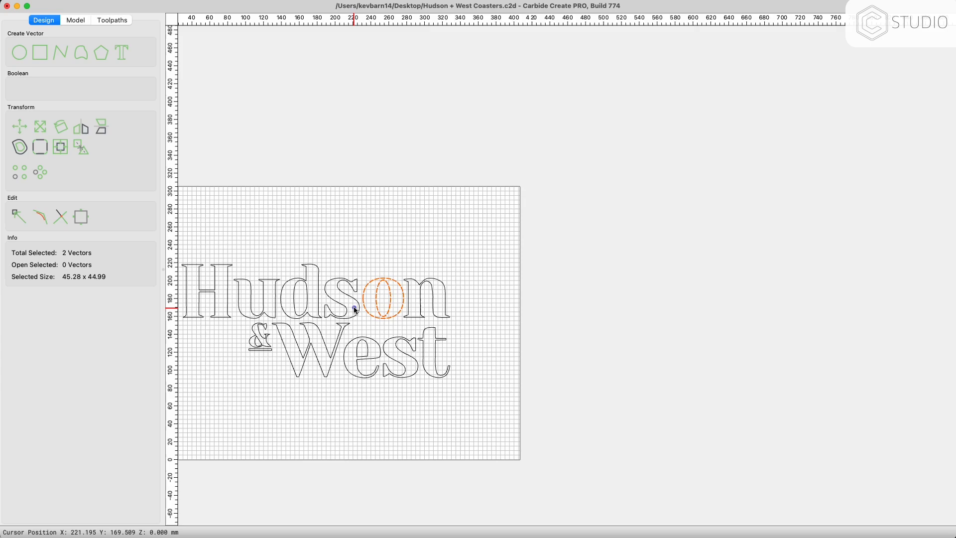
middle_drag(354, 308, 568, 280)
scroll(540, 275, up, 5)
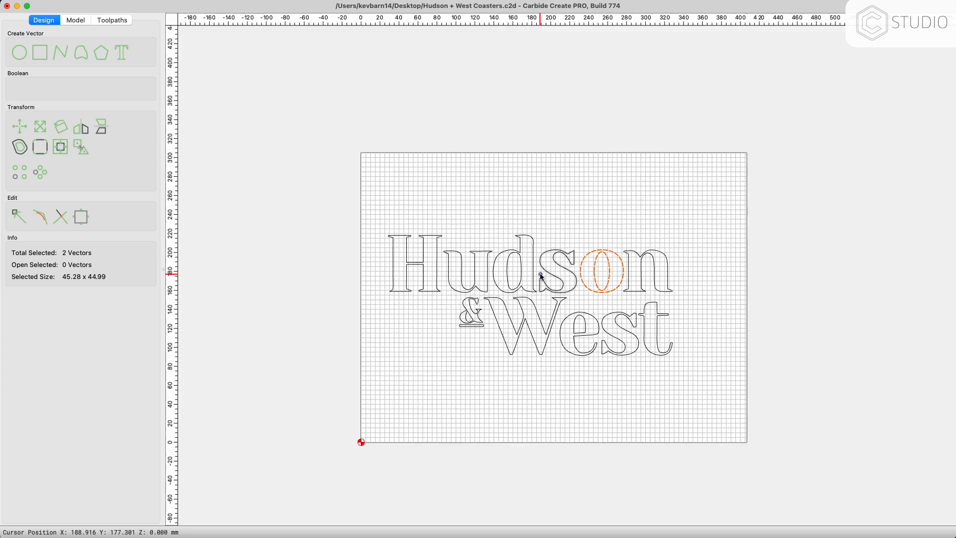
click(561, 187)
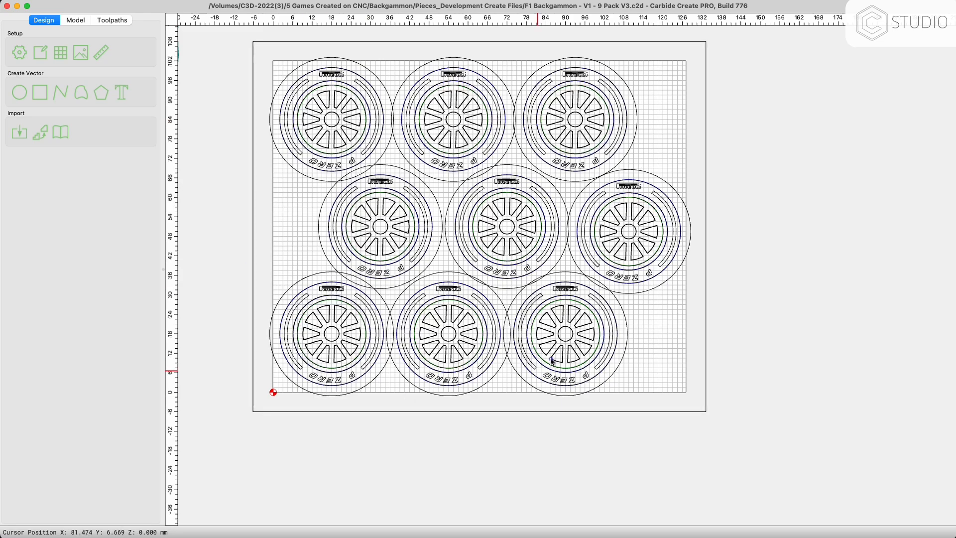
Examine the closely spaced chamfer circles around the rim and outer edge of the first wheel in the top row.
middle_drag(469, 246, 500, 295)
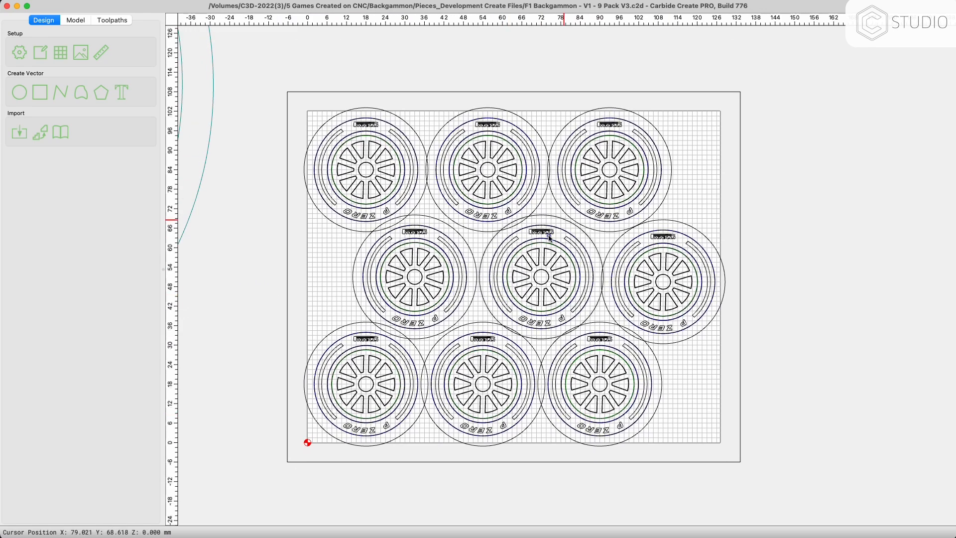
scroll(353, 149, up, 10)
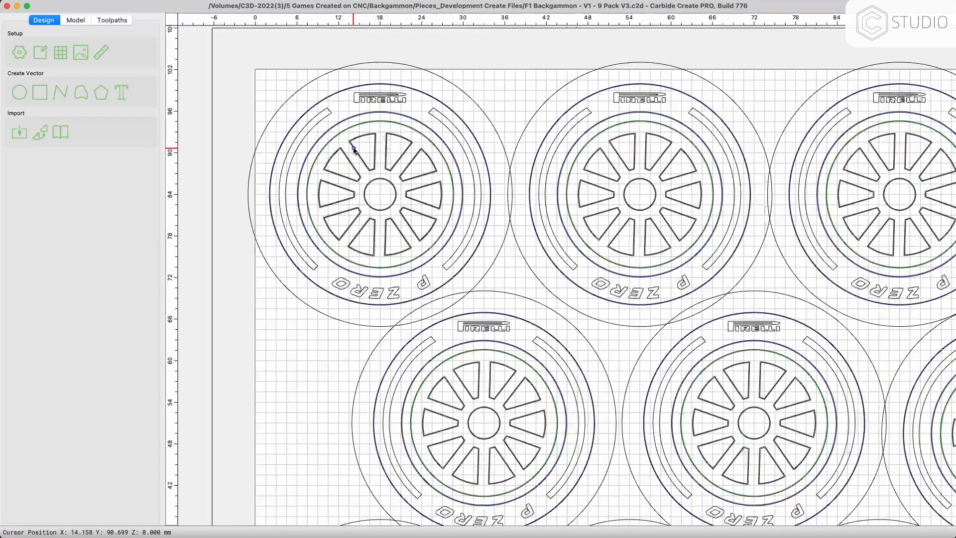
scroll(354, 150, down, 4)
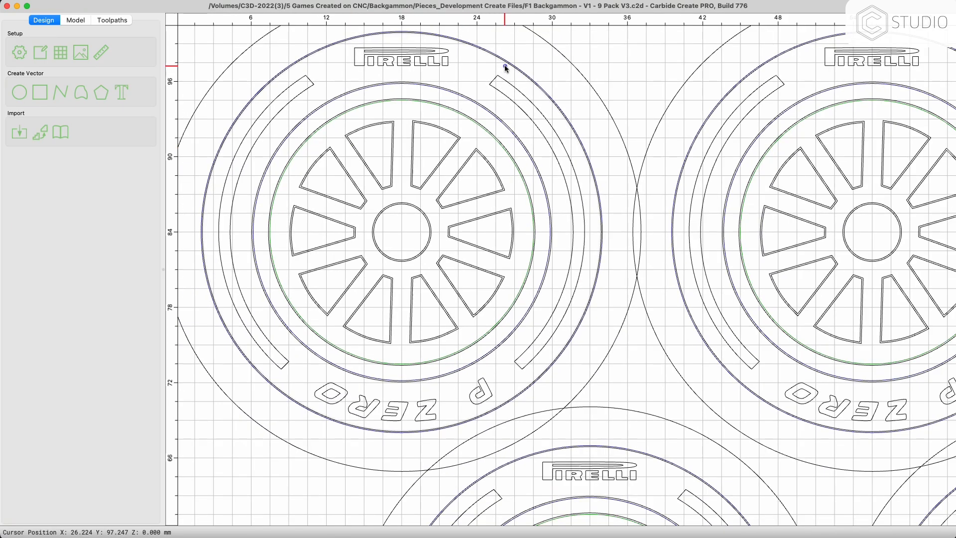
click(508, 65)
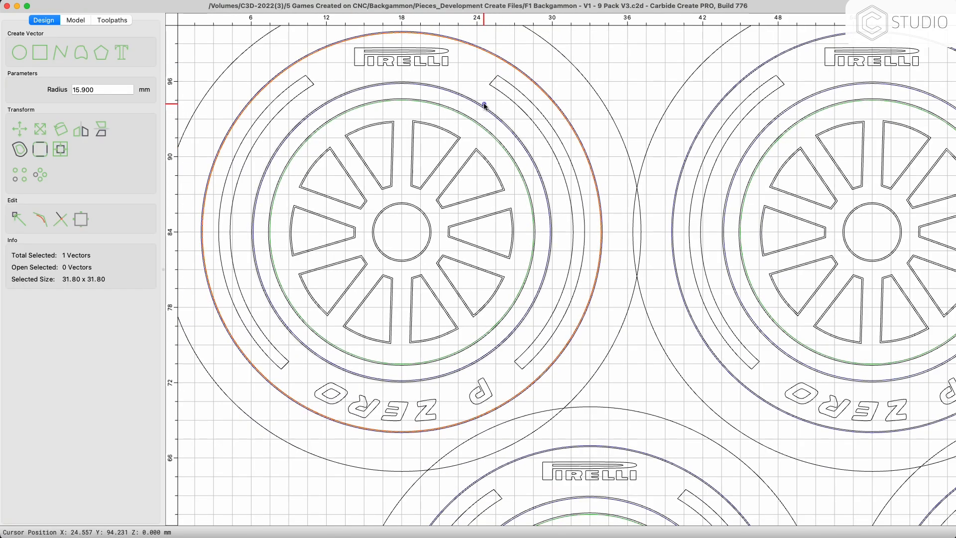
click(484, 106)
click(504, 70)
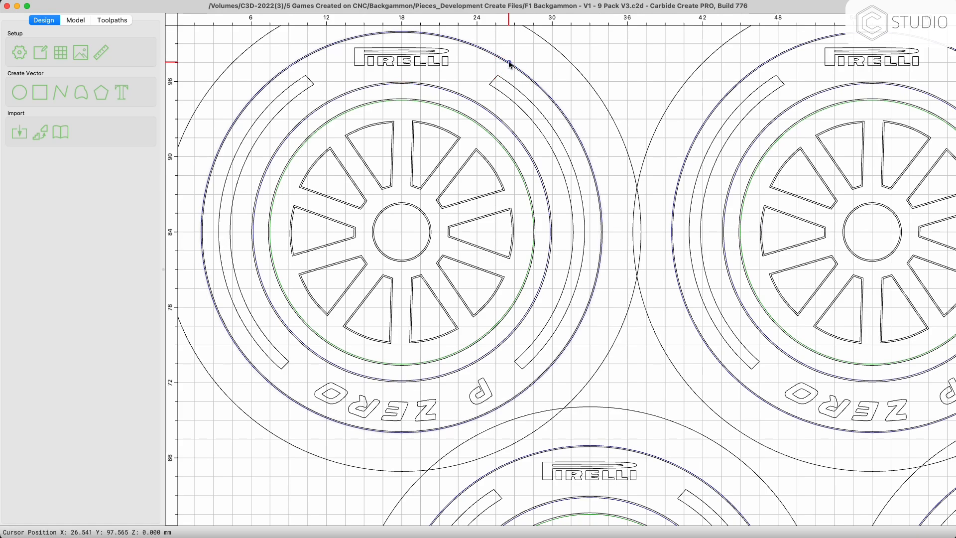
scroll(509, 63, up, 5)
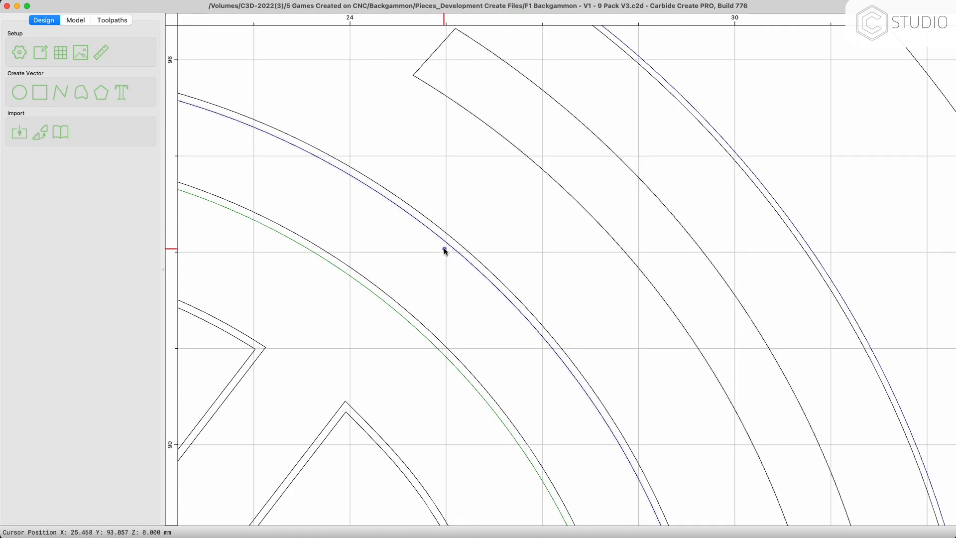
scroll(620, 186, down, 8)
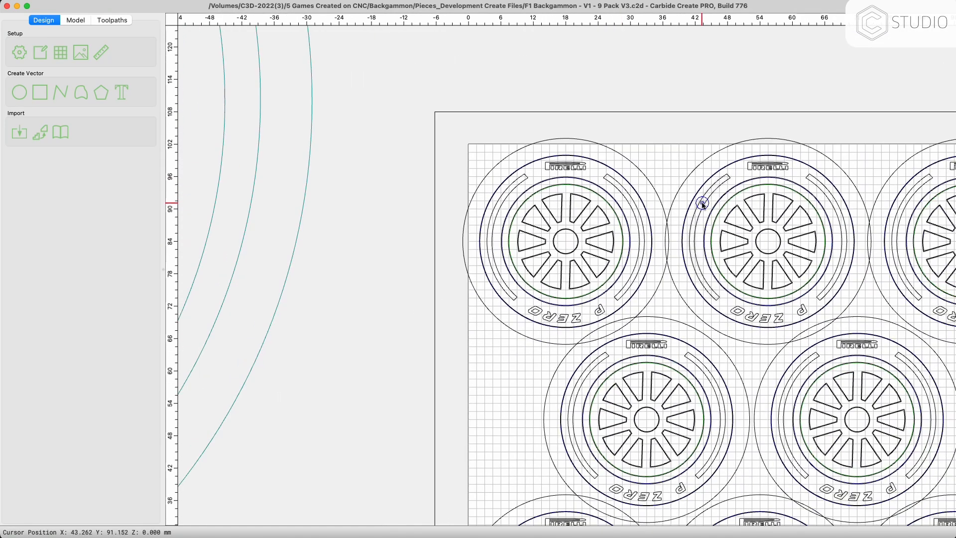
middle_drag(702, 203, 578, 132)
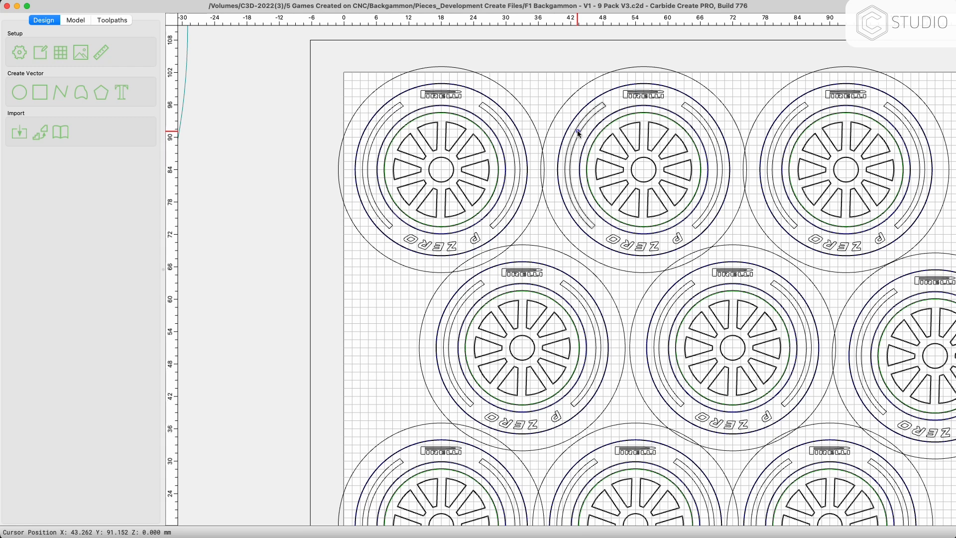
Select all vectors on the Top Level Chamfers layer and group them.
key(super+l)
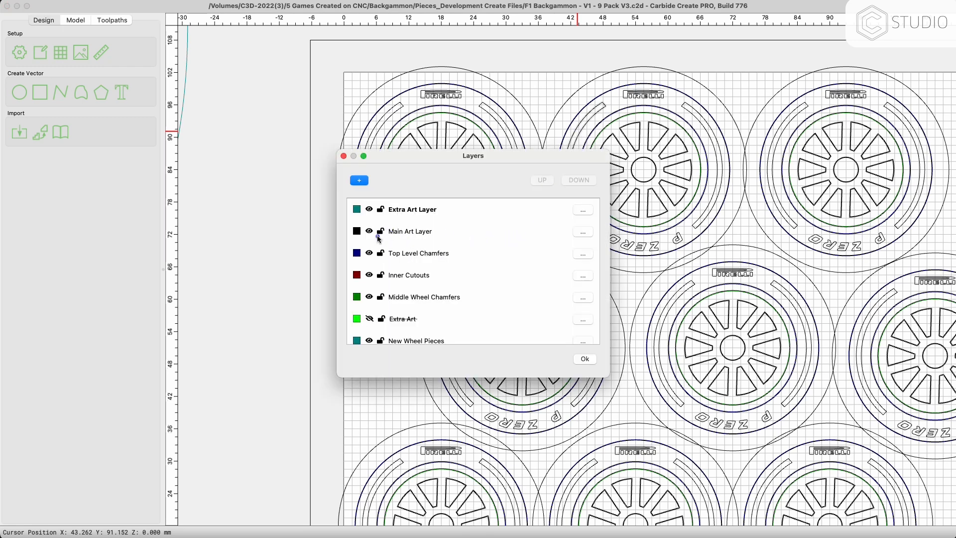
click(583, 255)
click(631, 271)
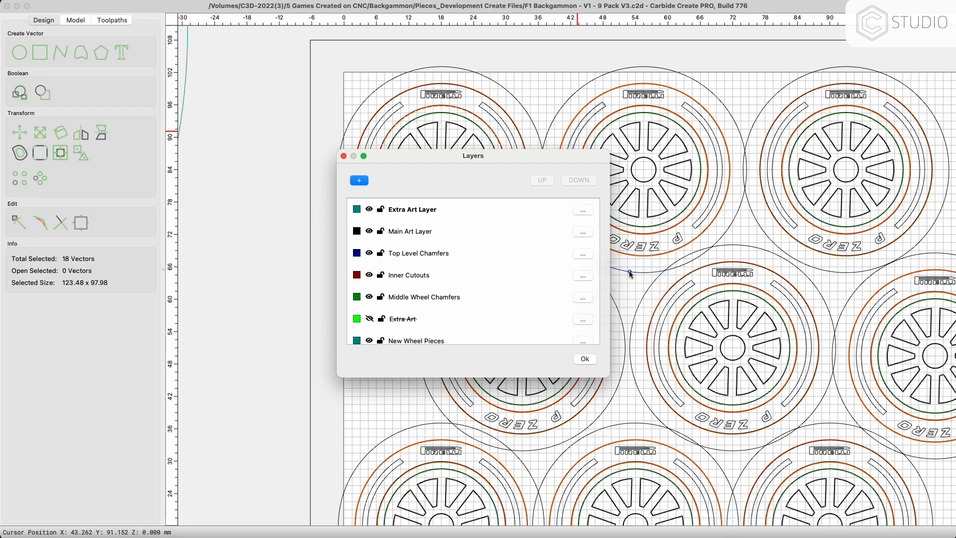
click(585, 358)
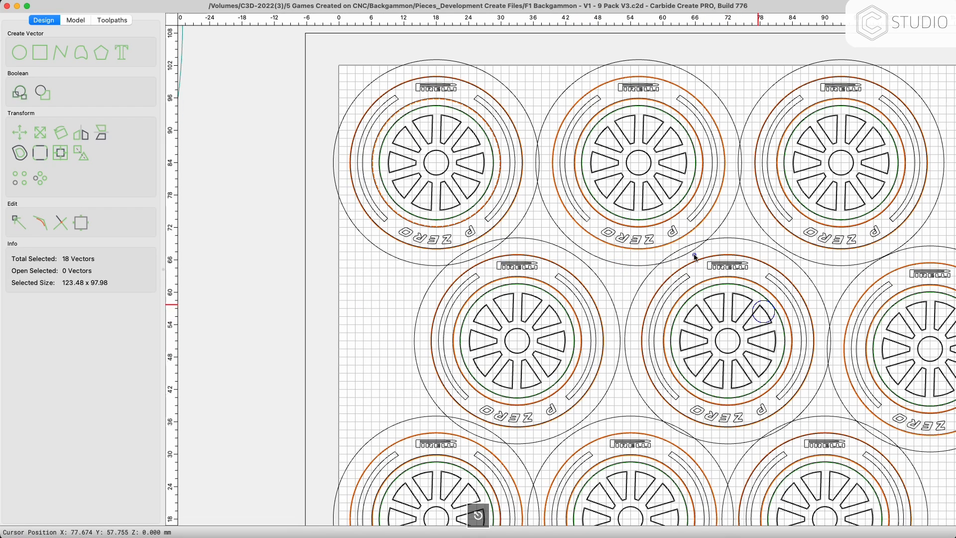
middle_drag(751, 312, 619, 214)
scroll(619, 214, down, 3)
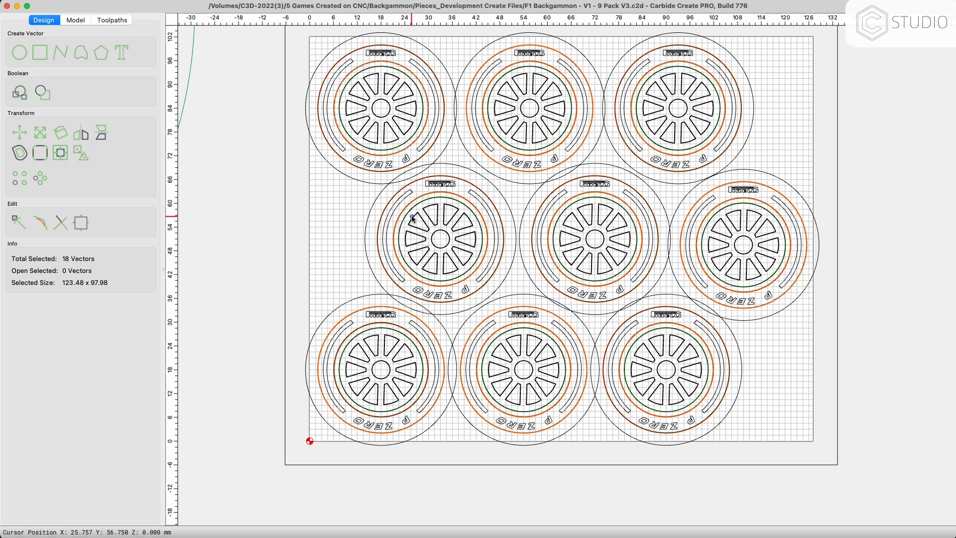
key(g)
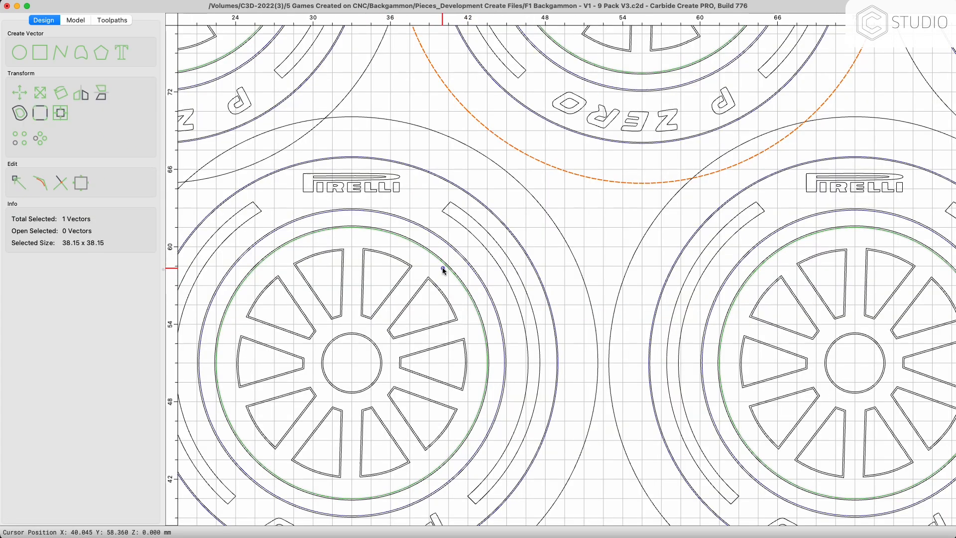
Ungroup the green wheel chamfer circles, group them again and clear the selection.
click(442, 267)
scroll(858, 253, down, 5)
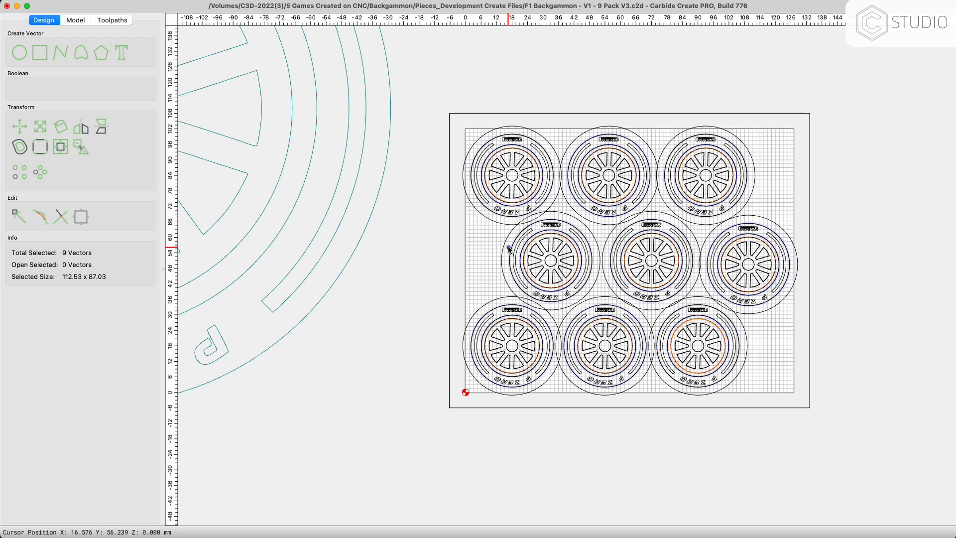
key(u)
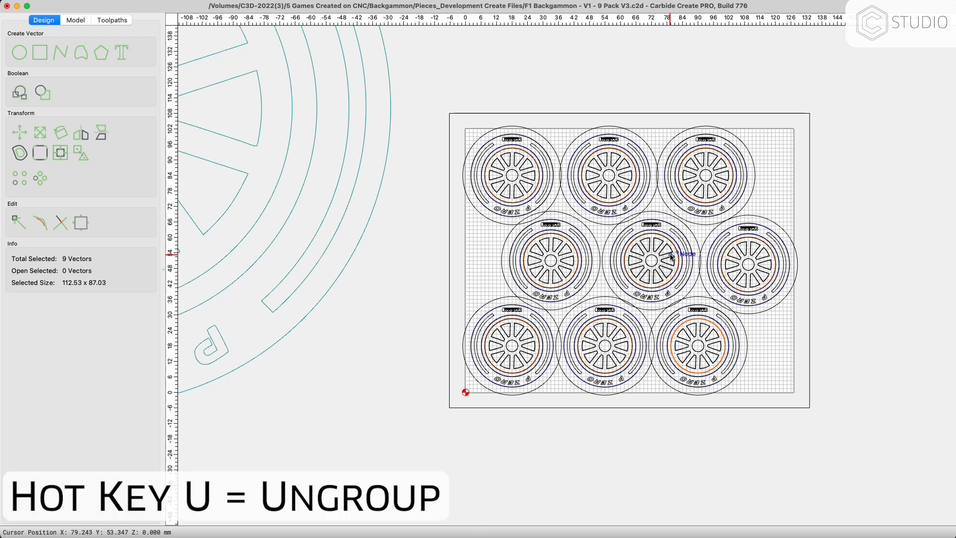
key(g)
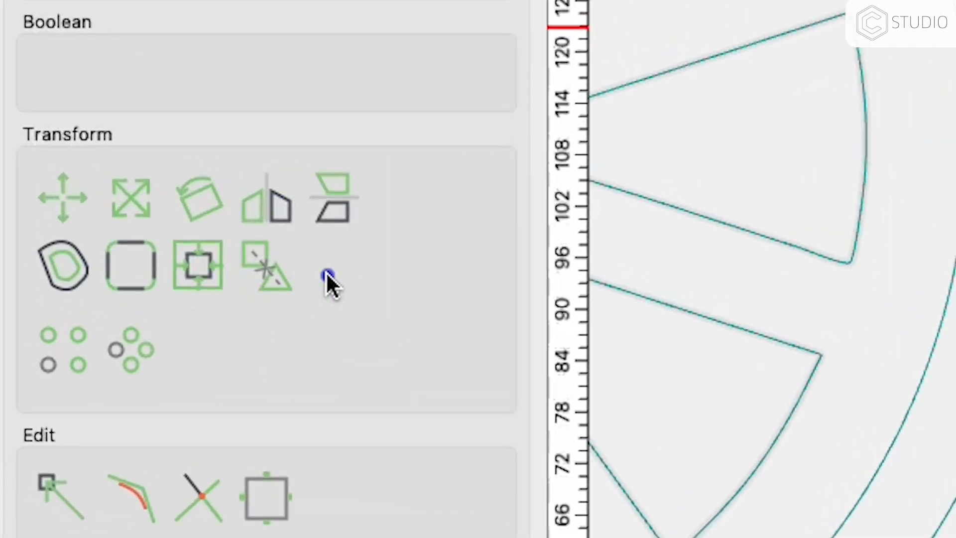
key(super+shift+g)
key(super+g)
scroll(650, 247, down, 4)
scroll(649, 246, up, 6)
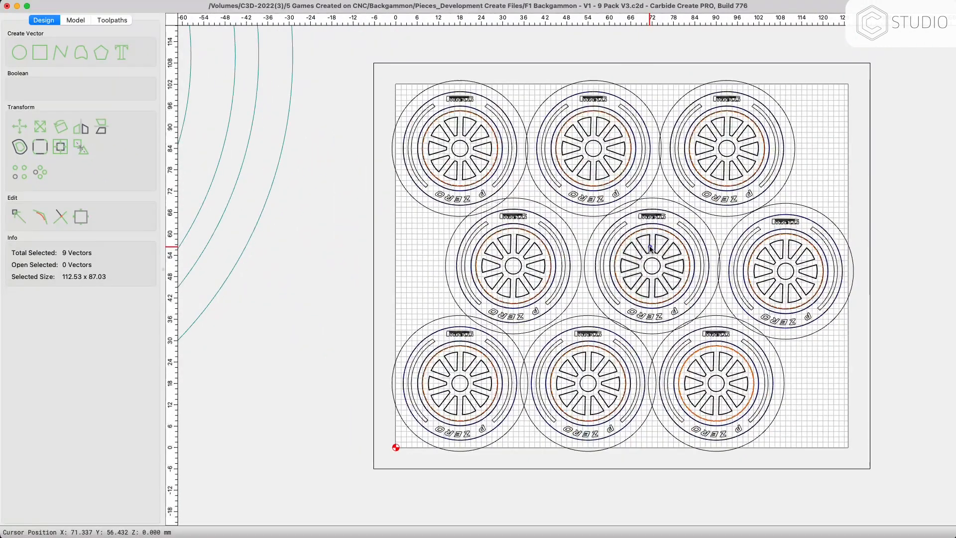
scroll(650, 247, up, 4)
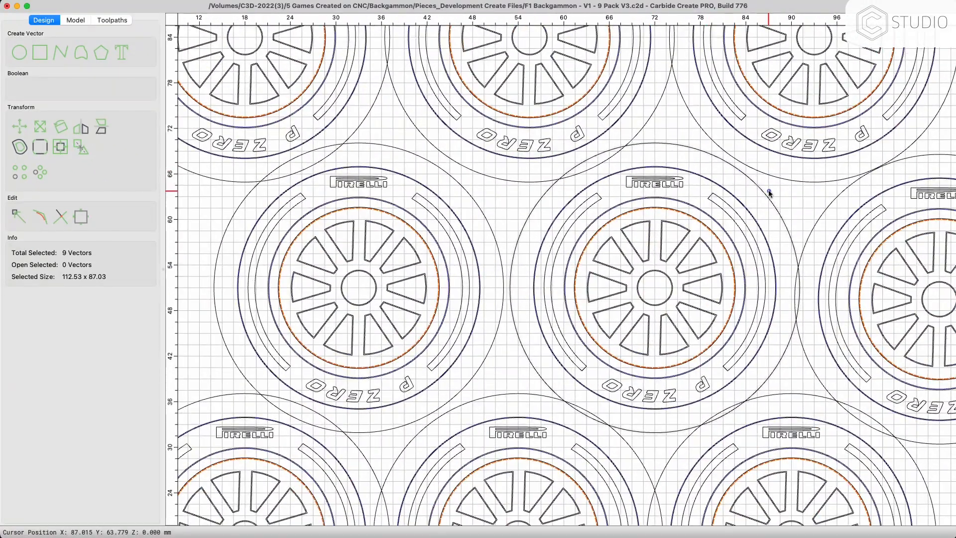
click(683, 184)
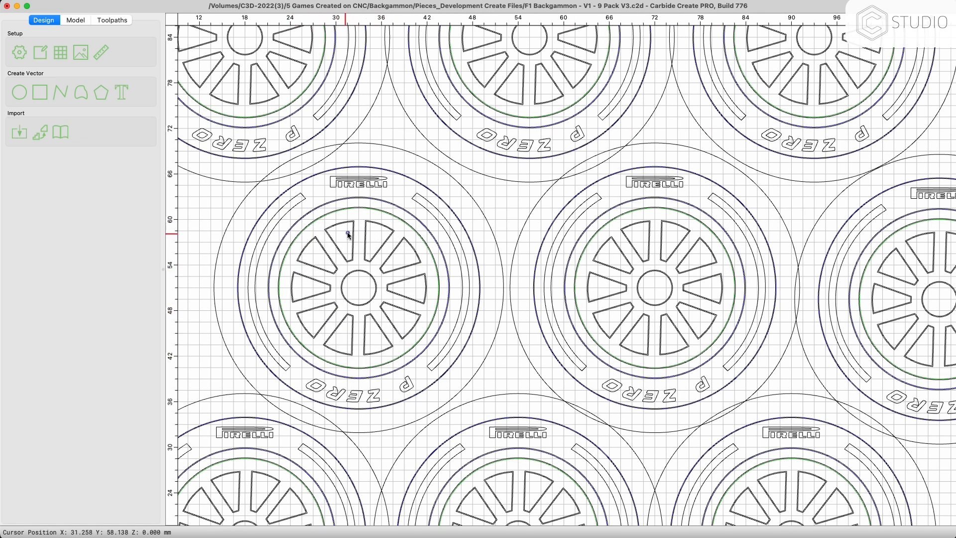
Select the grouped blue top-level chamfer circles to check the group, and clear the selection.
scroll(434, 84, up, 3)
click(417, 94)
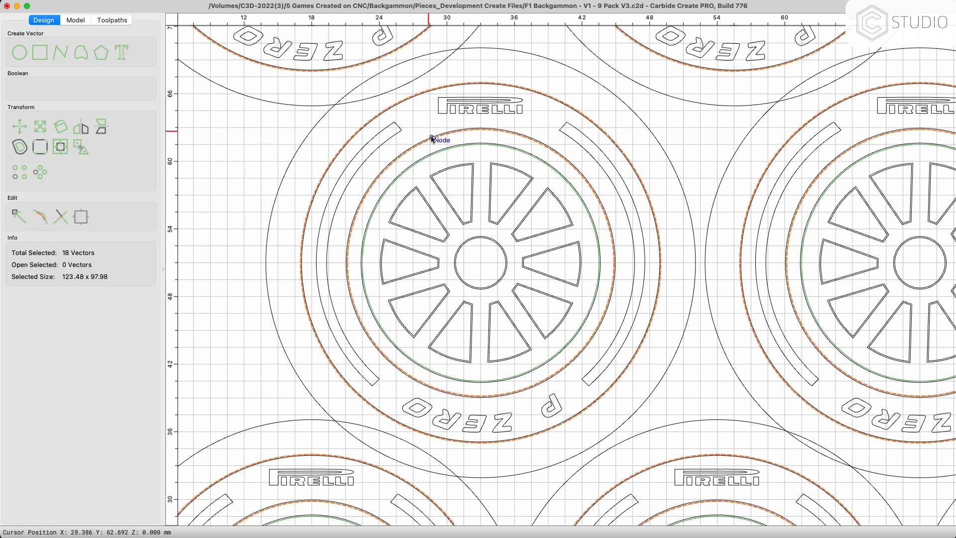
click(404, 68)
click(567, 78)
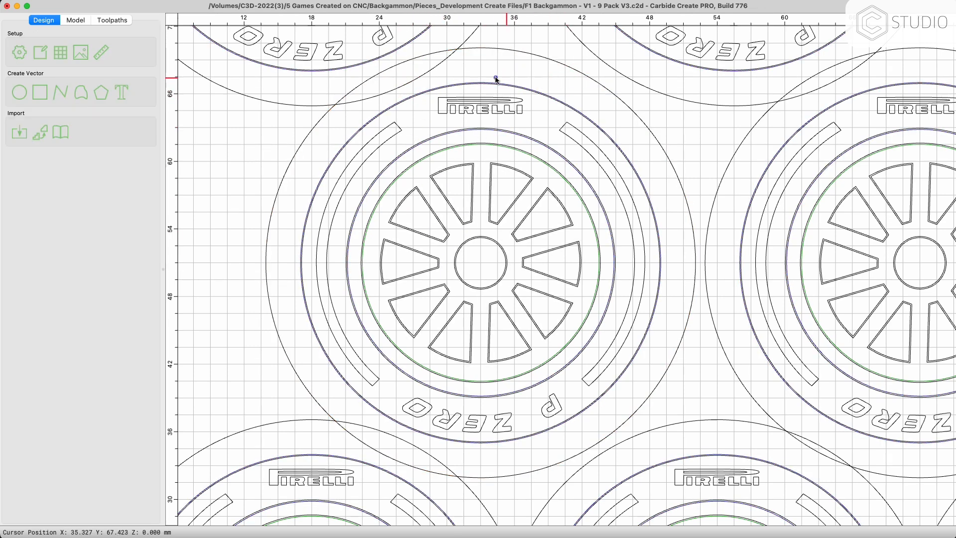
Box-select only the fully enclosed spokes, hub and lettering of the first middle-row wheel, and clear the selection.
drag(557, 84, 412, 452)
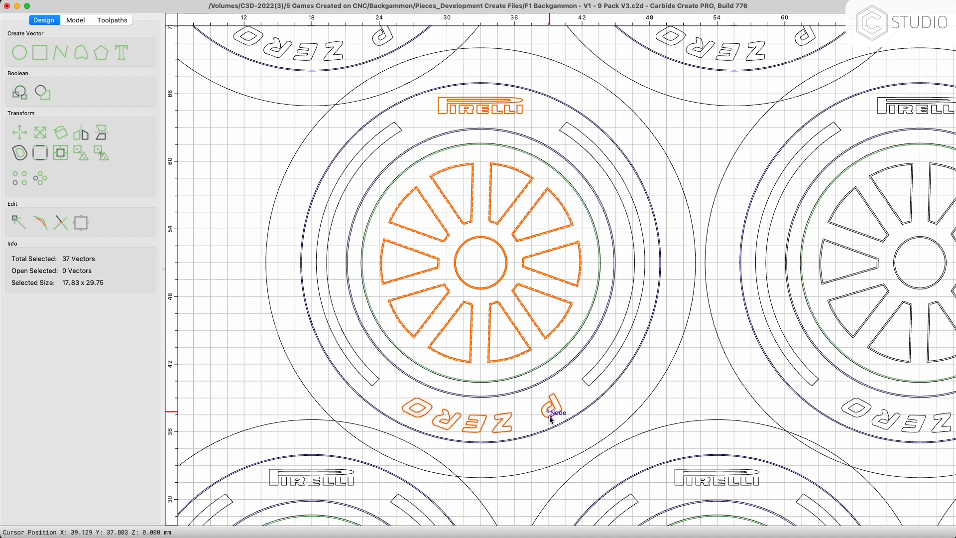
drag(552, 80, 403, 459)
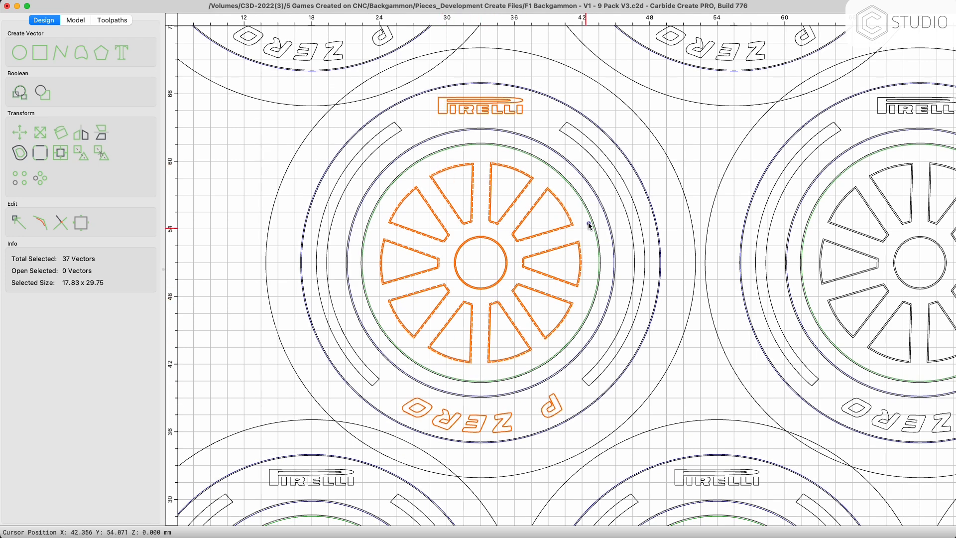
click(523, 73)
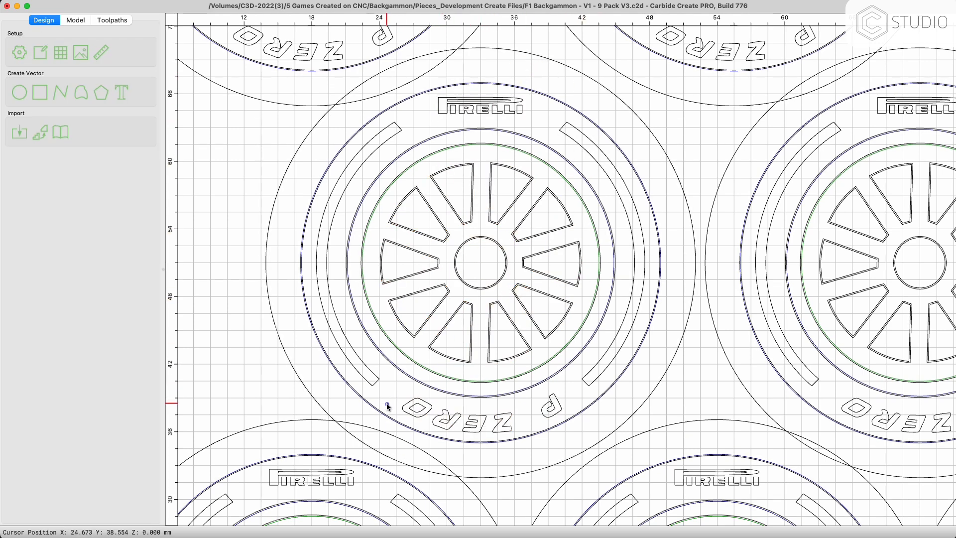
Use a crossing selection over the first middle-row wheel to select every vector the box touches.
drag(384, 424, 578, 93)
scroll(523, 295, down, 1)
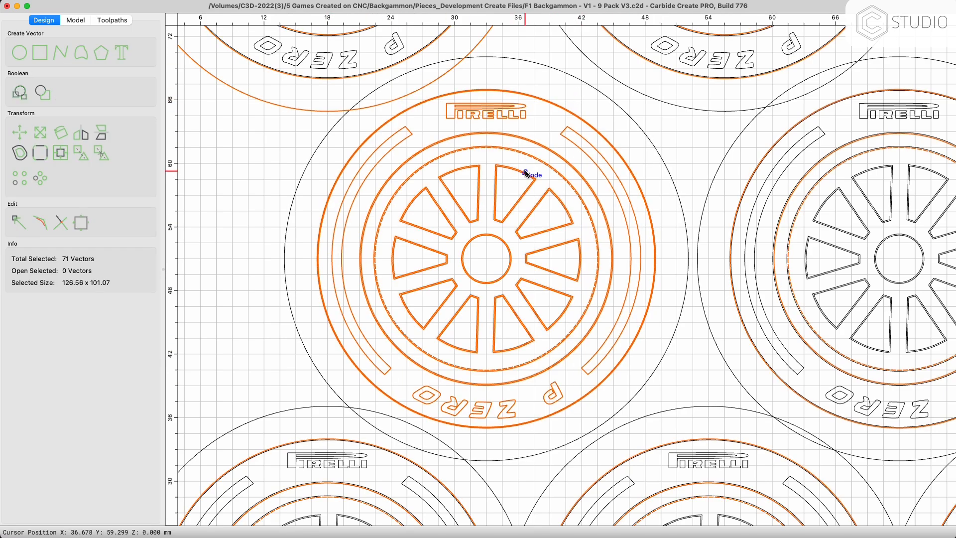
scroll(526, 172, down, 3)
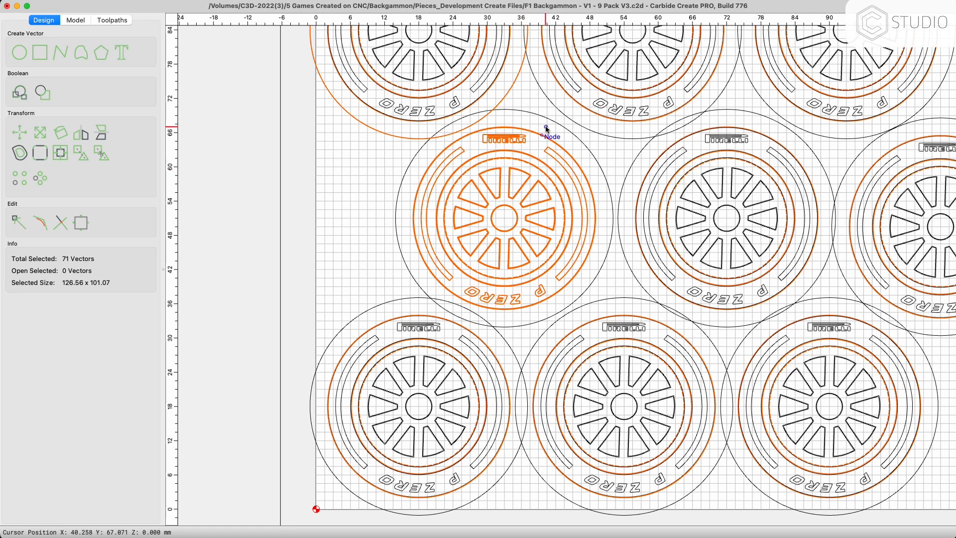
Clear the selection and crossing-select the outer circles and right tread stripe of the first middle-row wheel.
click(539, 145)
click(601, 286)
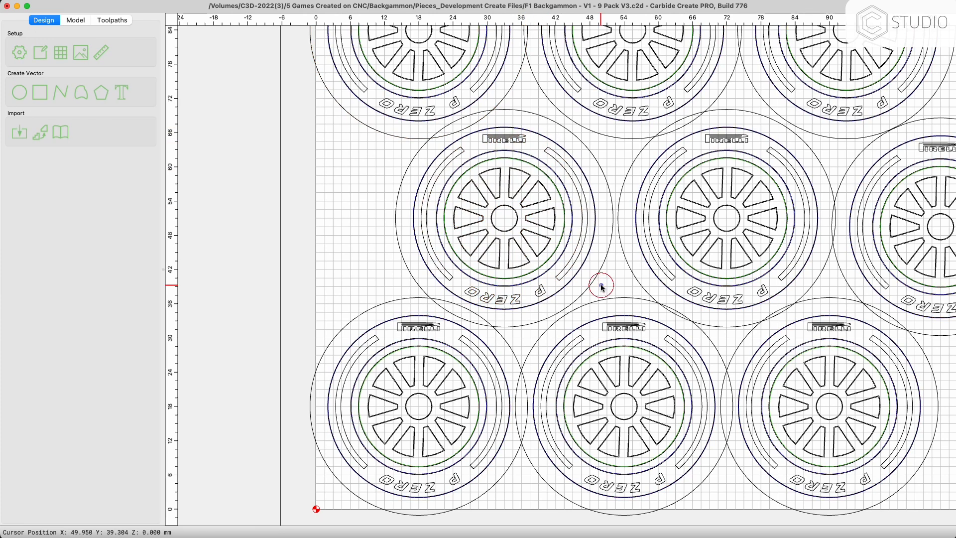
drag(584, 246, 580, 234)
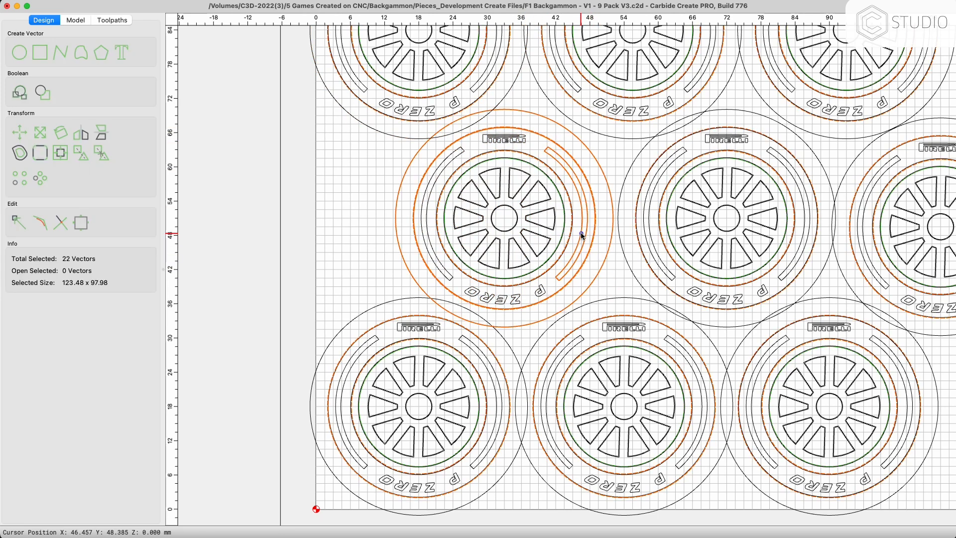
Crossing-select the lower outer edge of the first middle-row wheel with a small box, and clear the selection.
click(598, 274)
drag(608, 280, 589, 250)
click(382, 200)
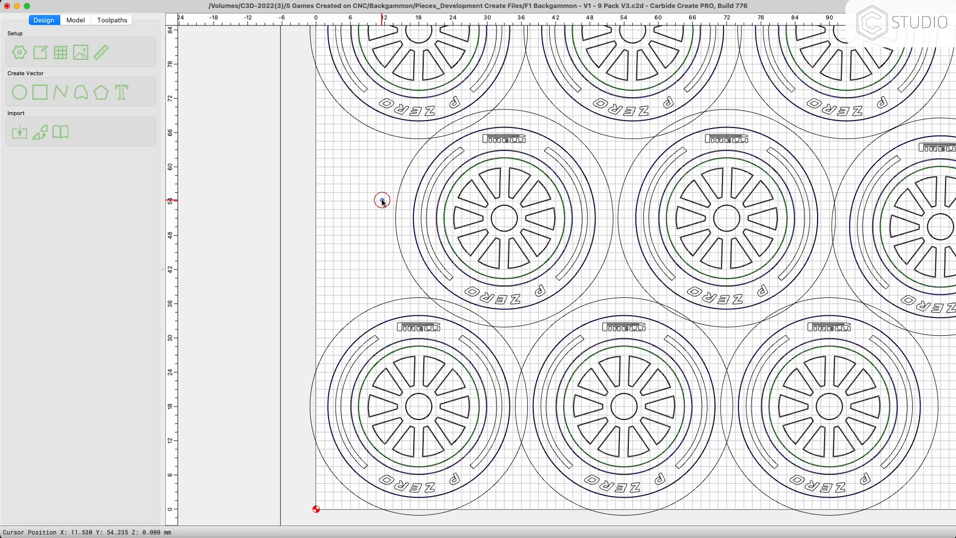
Box-select the spoke and hub outlines of the first middle-row wheel, and deselect the grouped outer spoke outlines and the outer hub circle.
scroll(381, 198, down, 2)
scroll(533, 252, up, 10)
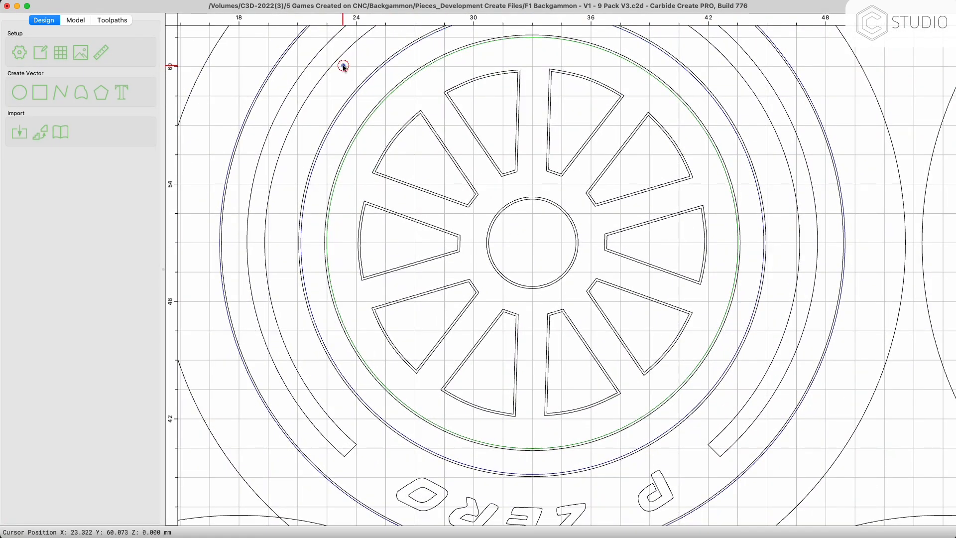
drag(343, 65, 709, 430)
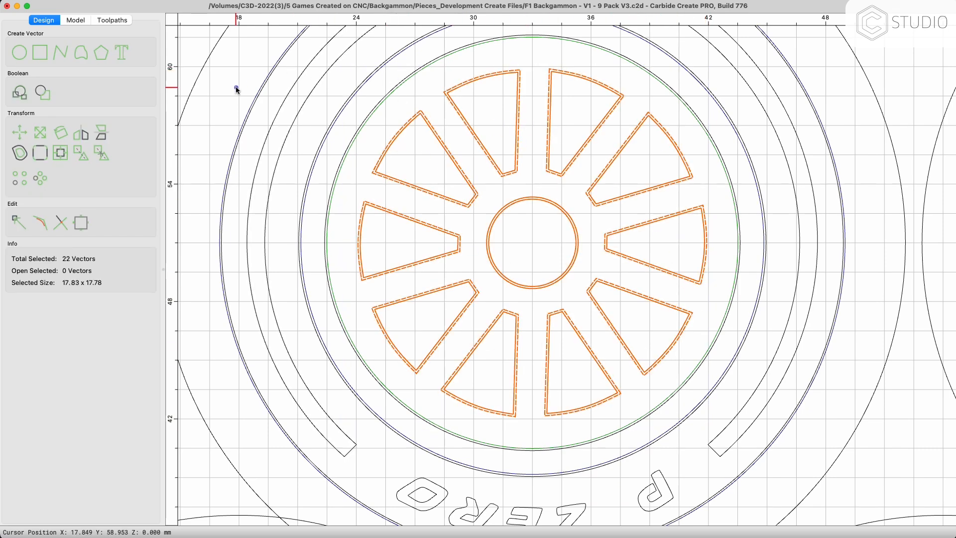
shift+click(483, 76)
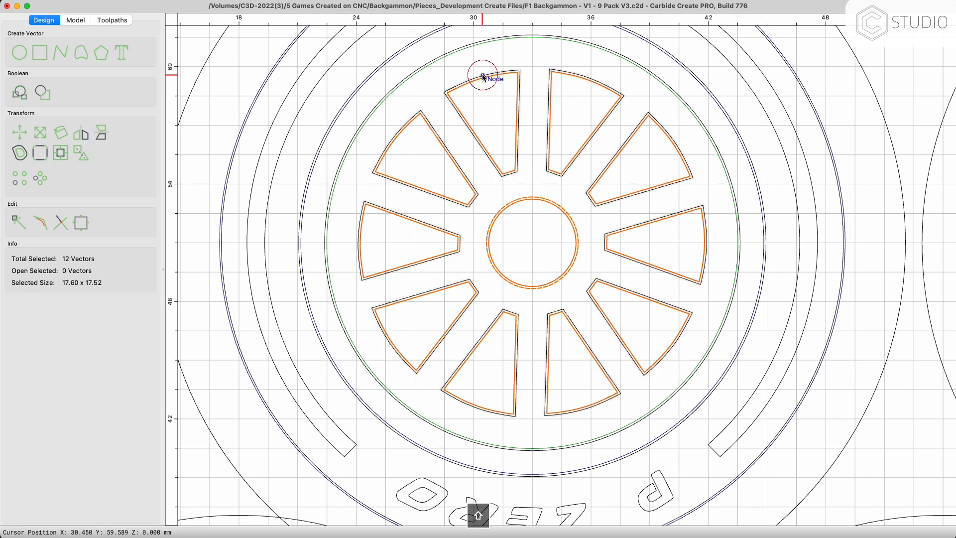
shift+click(550, 200)
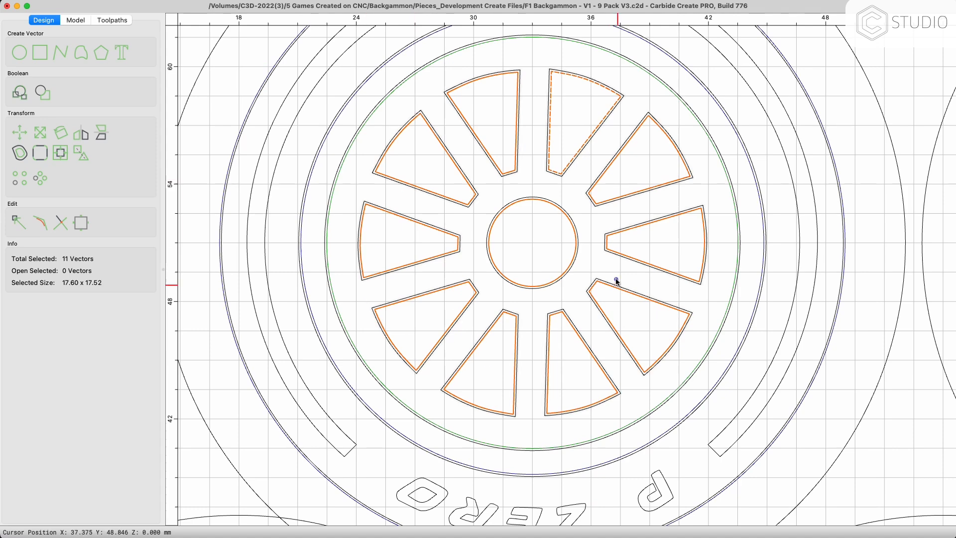
Group the selected inner spoke outlines with the inner hub circle, clear the selection, and reselect the group to check it.
key(g)
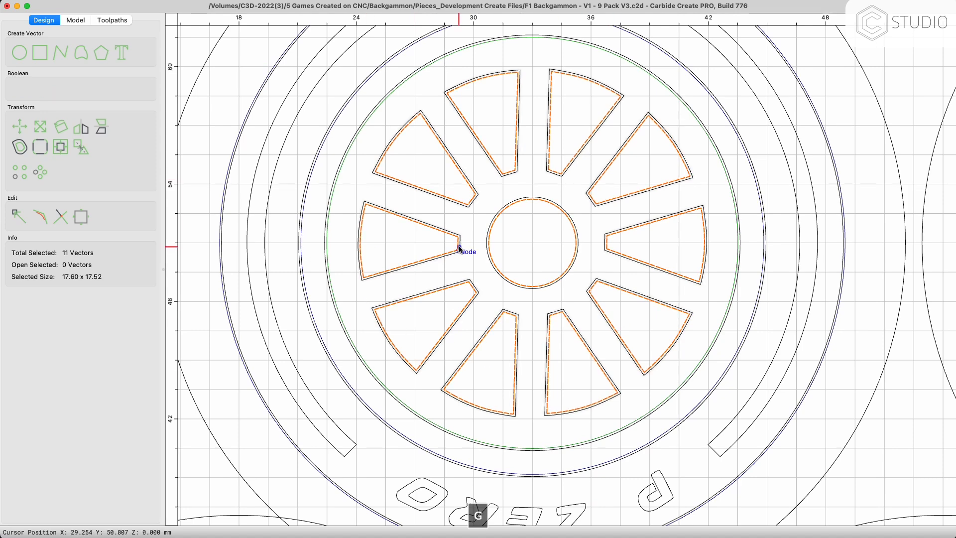
click(713, 195)
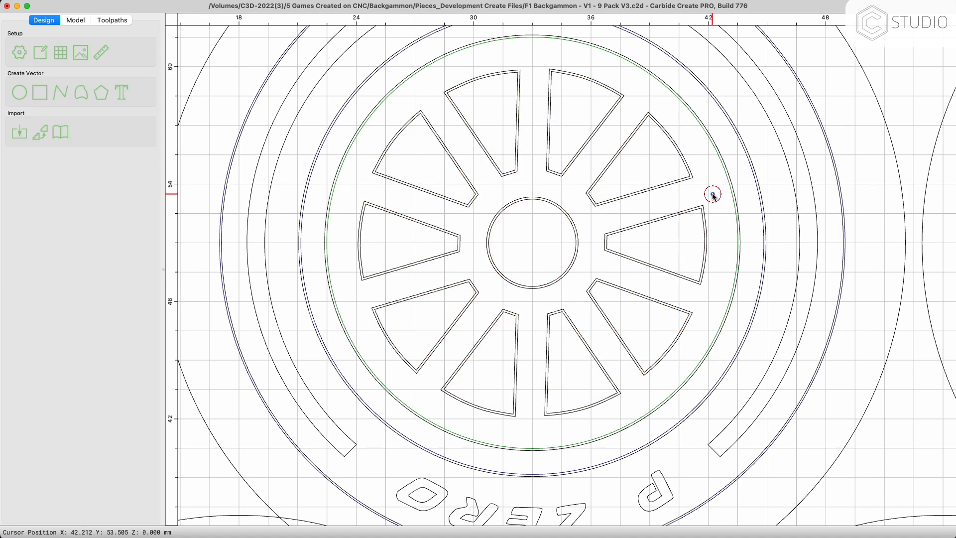
click(626, 196)
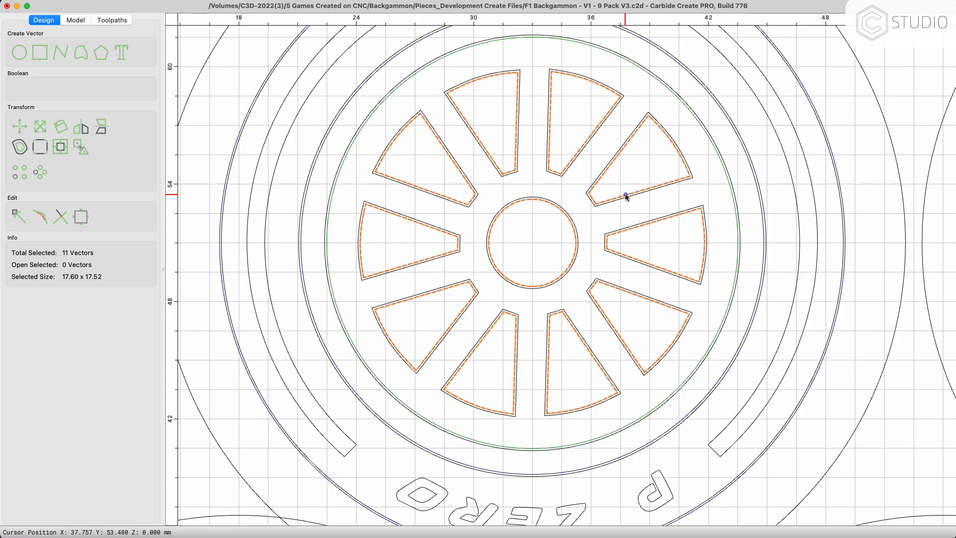